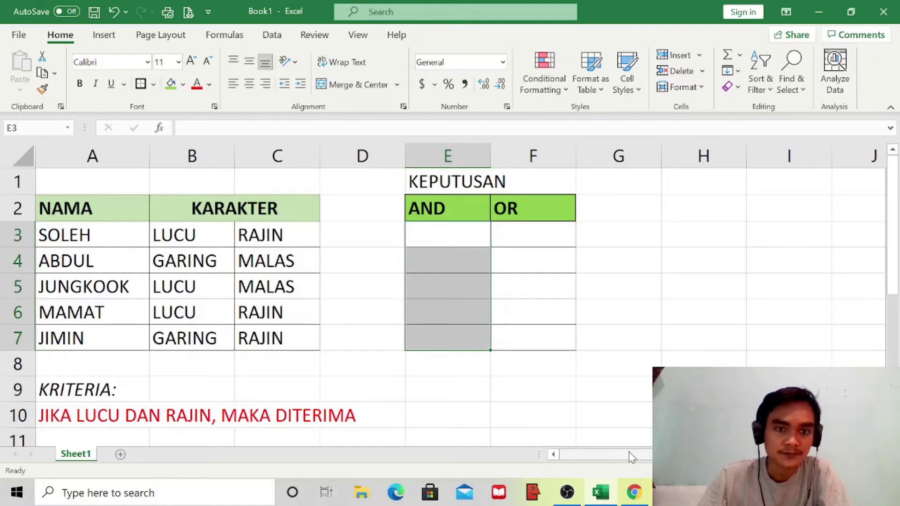
Enter TRUE in cell G3 and FALSE in cell G4
click(608, 226)
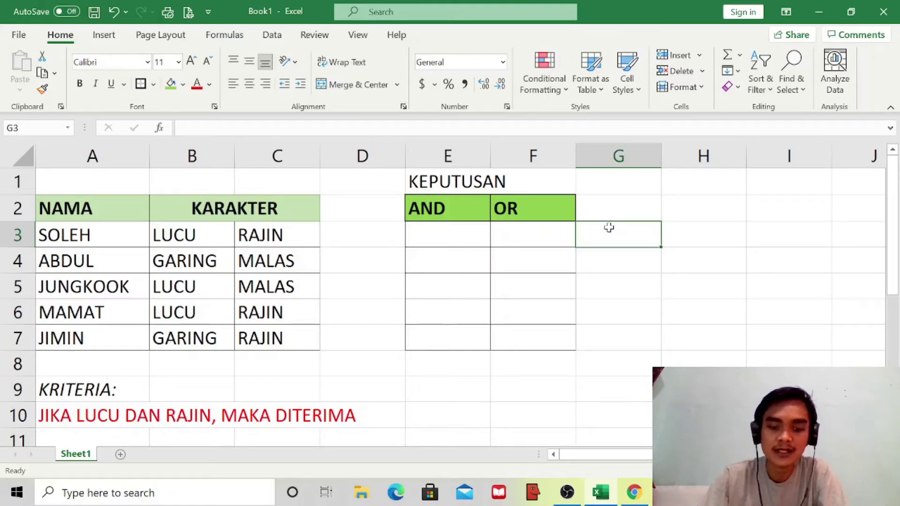
text(true)
key(Return)
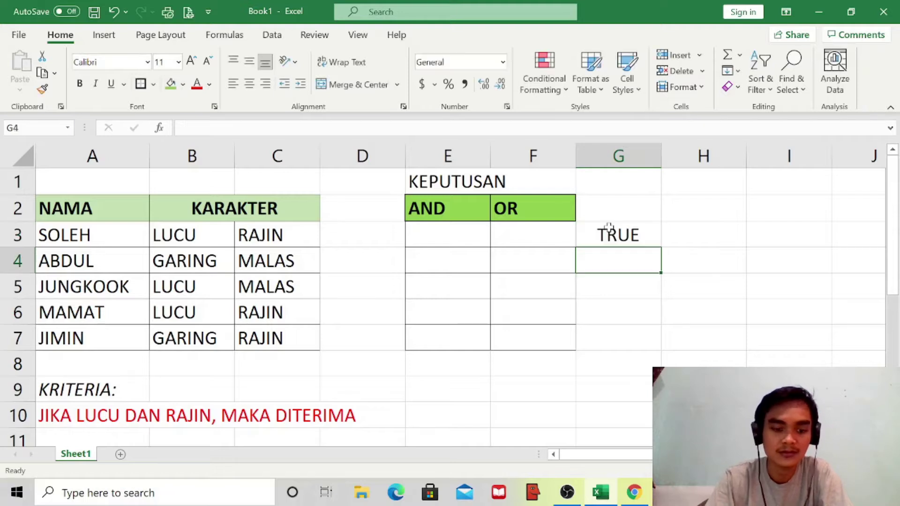
text(false)
key(Return)
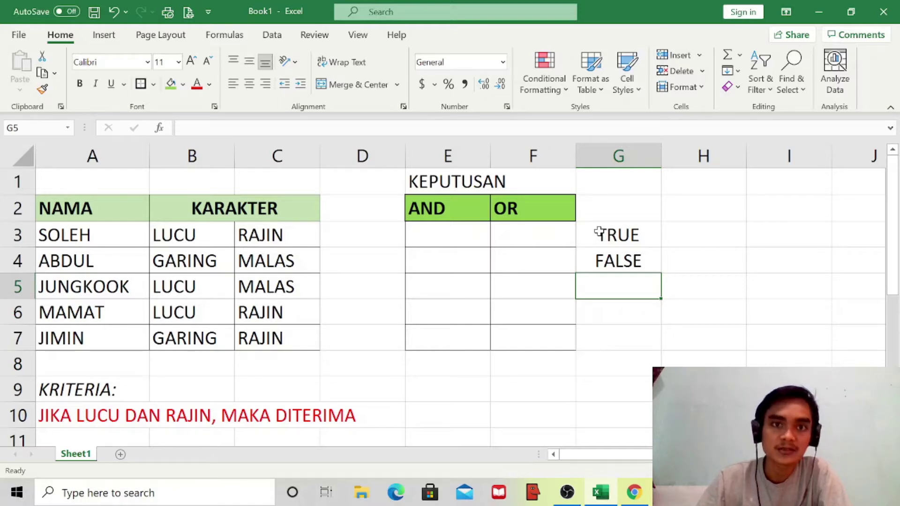
Enter "diterima" in H3 beside TRUE and "ditolak" in H4 beside FALSE
click(605, 235)
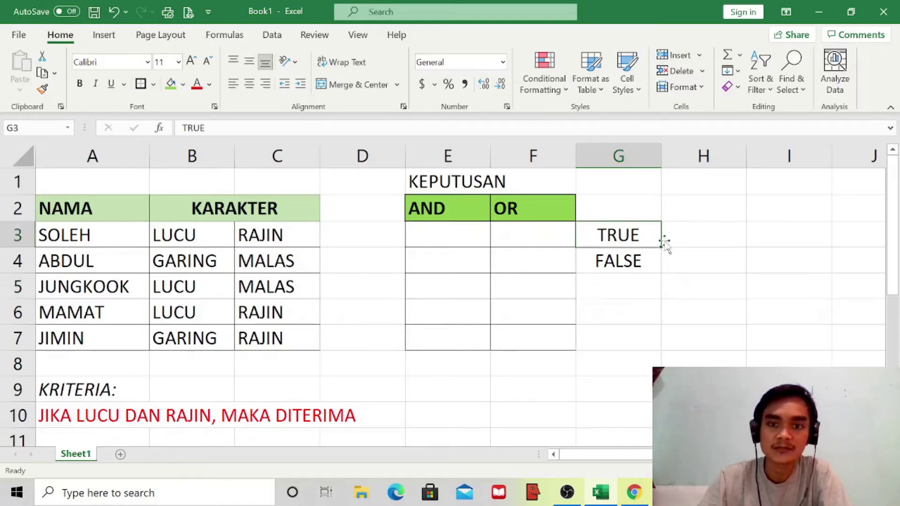
click(681, 241)
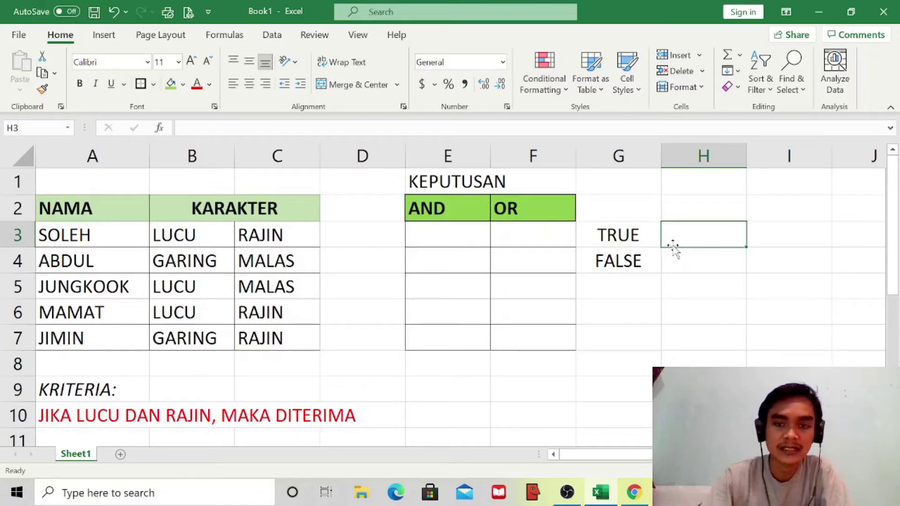
text(diterima)
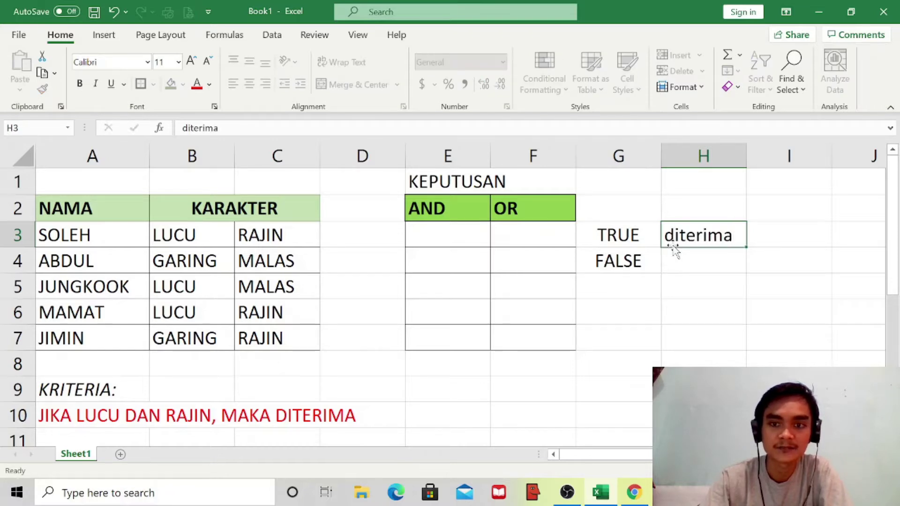
key(Return)
text(d)
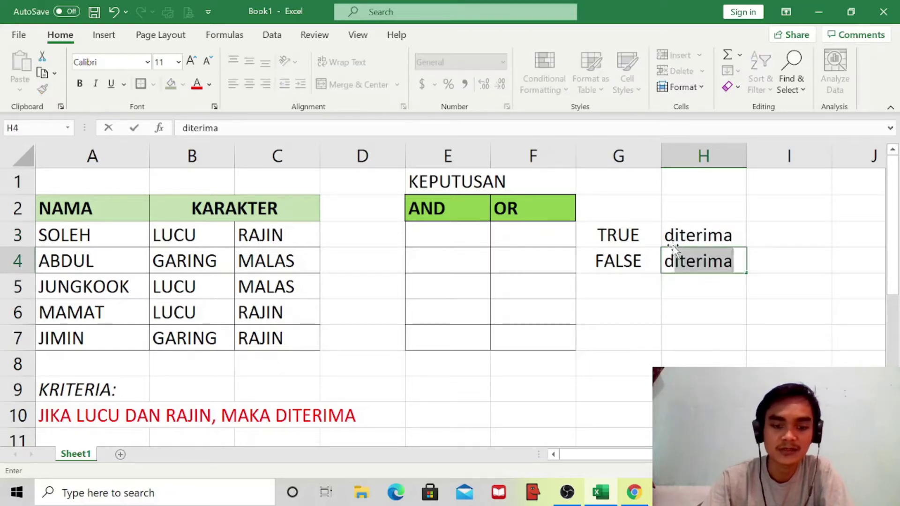
text(itolak)
key(Return)
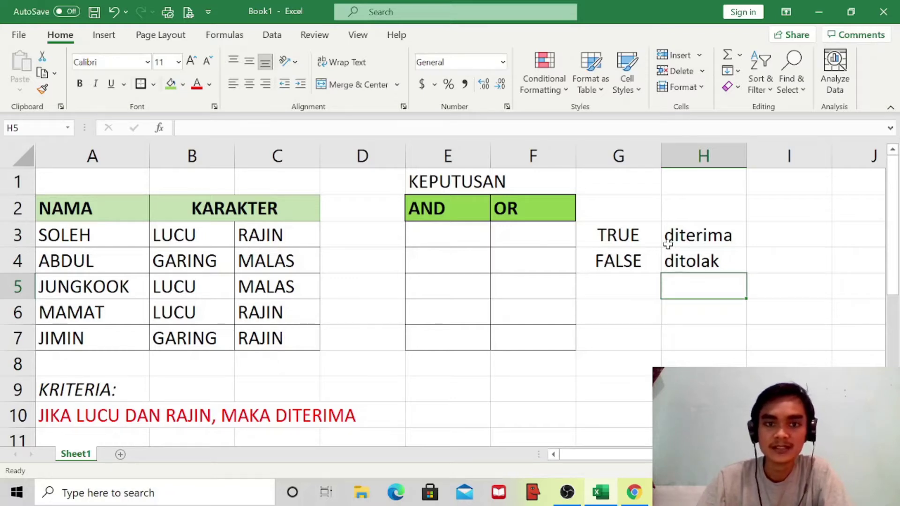
click(730, 235)
click(718, 258)
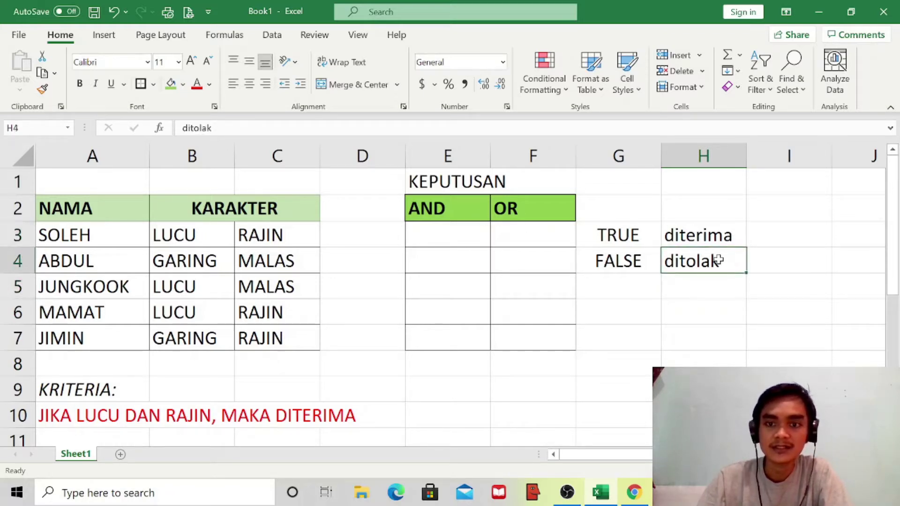
click(638, 236)
click(639, 262)
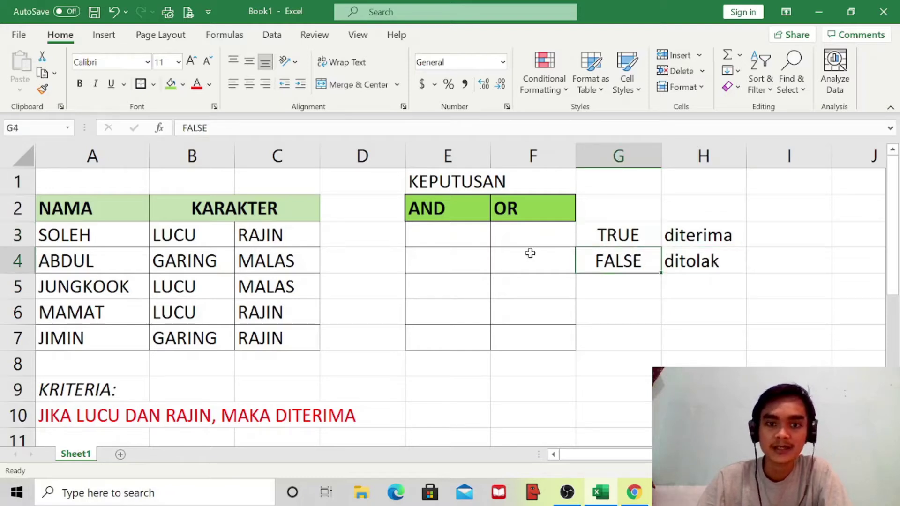
click(465, 238)
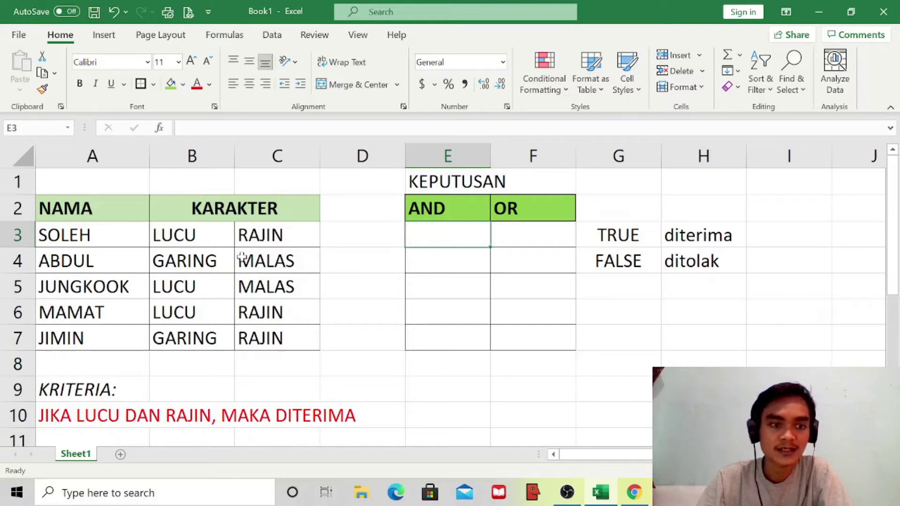
click(66, 415)
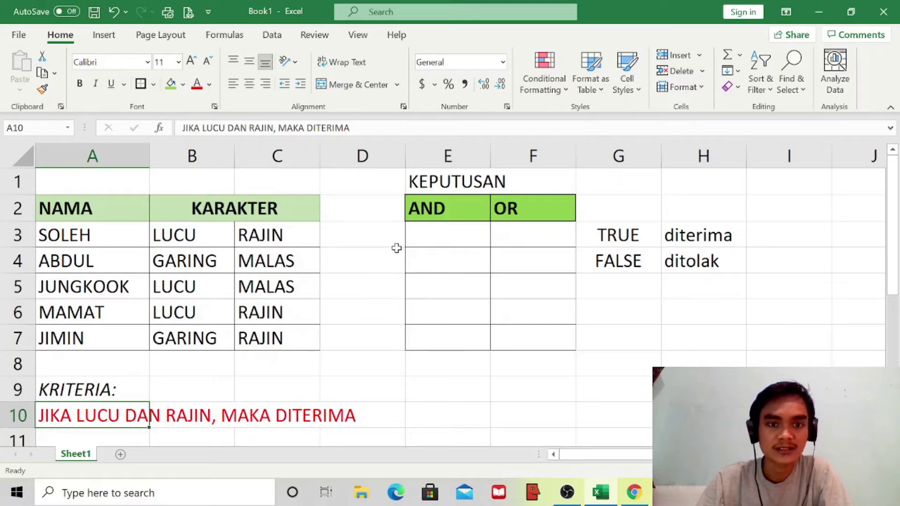
Start an IF formula in E3 with a nested AND whose first condition is B3="LUCU"
click(422, 238)
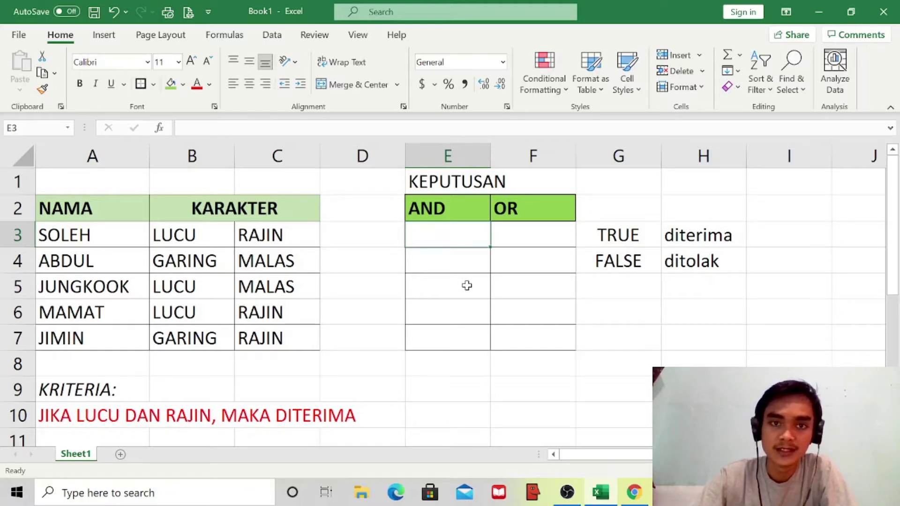
text(=)
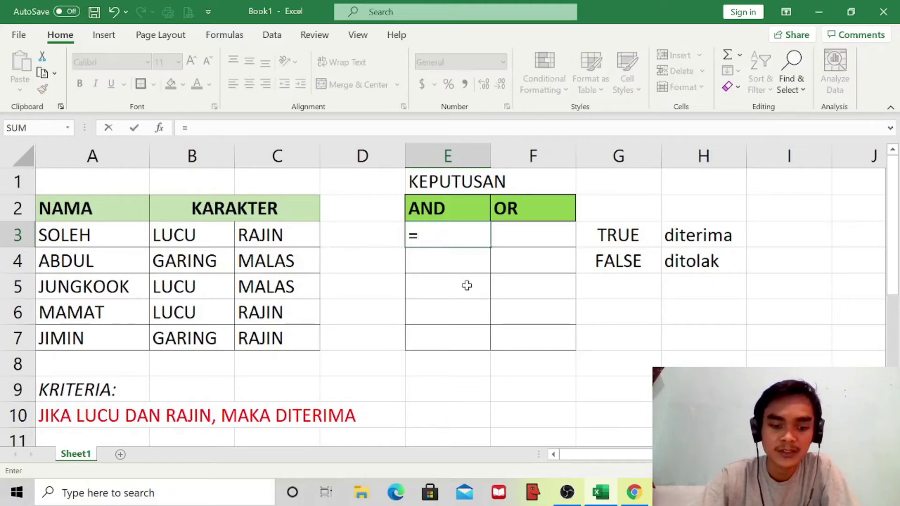
text(if()
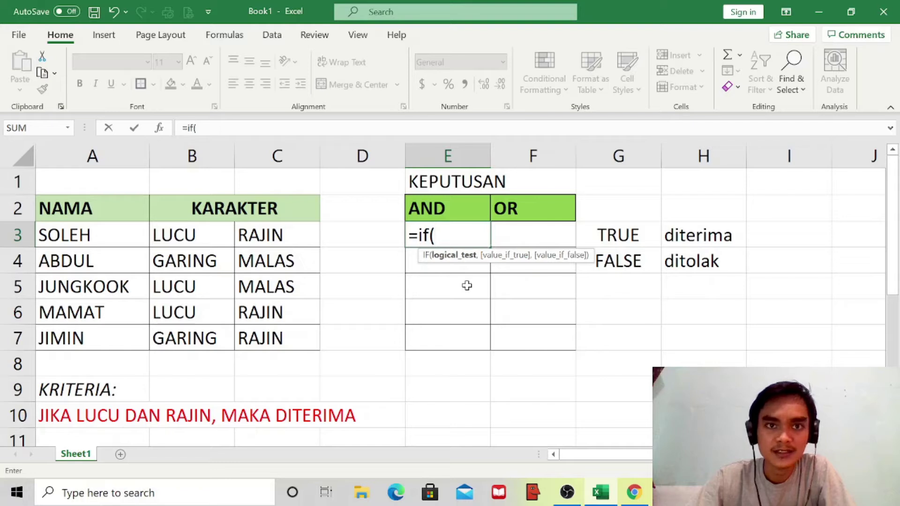
text(an)
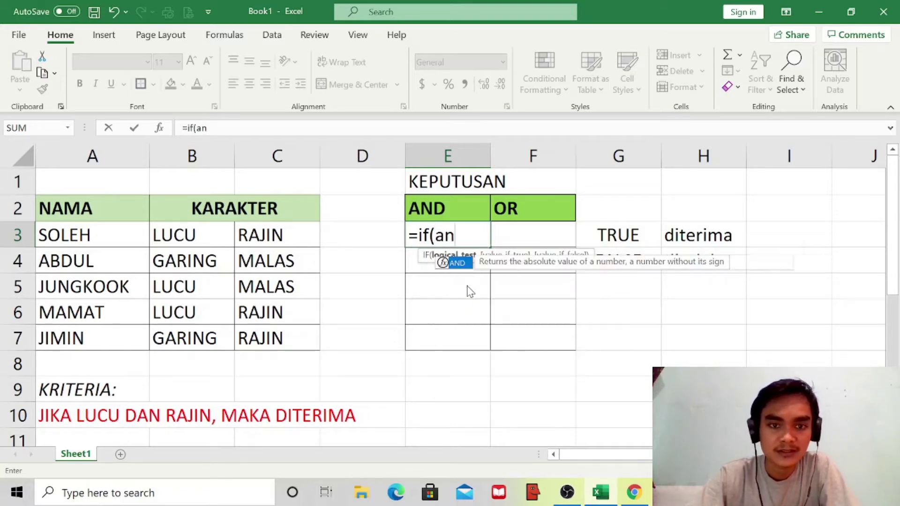
text(d()
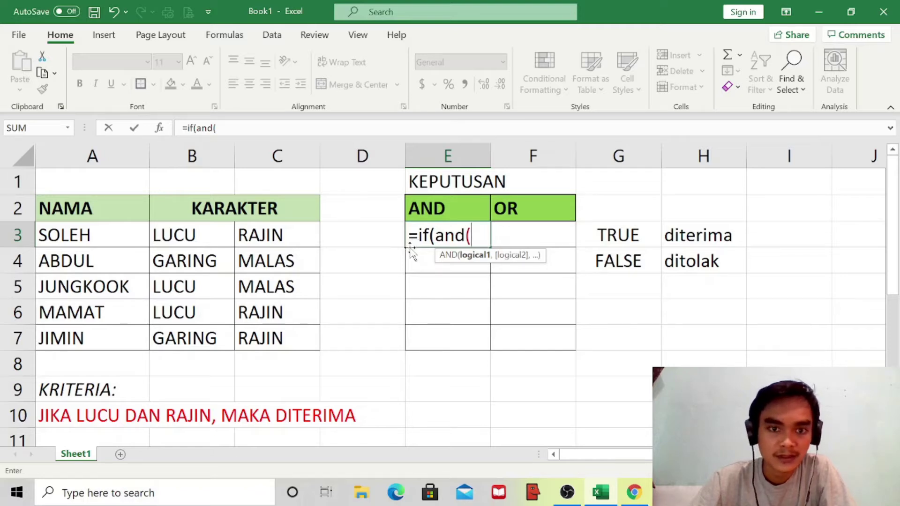
click(209, 240)
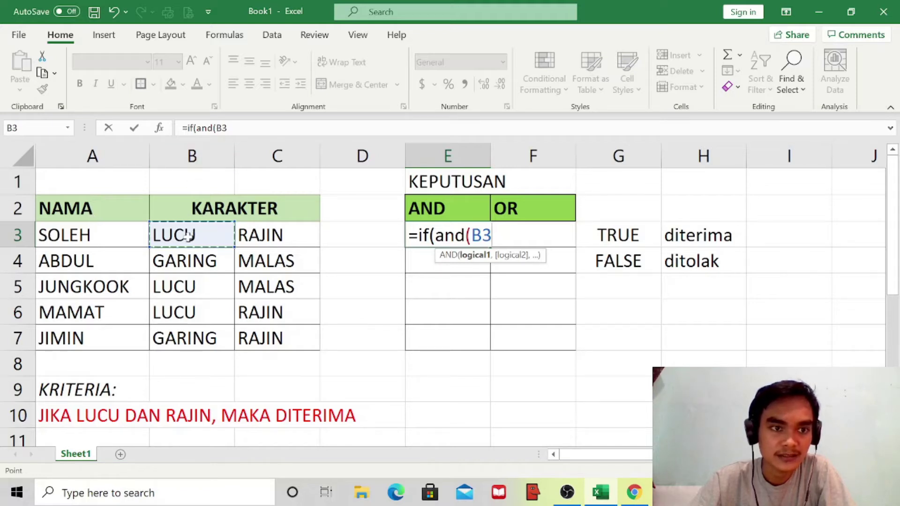
text(=)
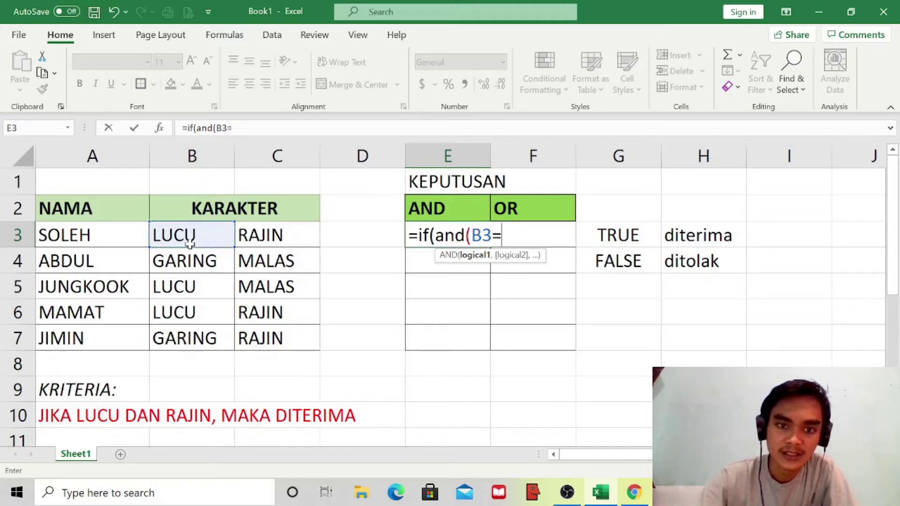
text(")
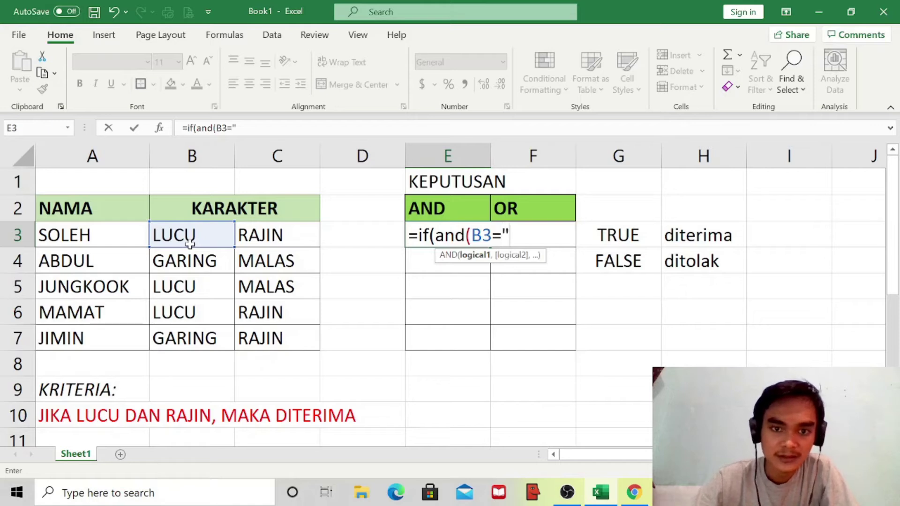
text(LUCU")
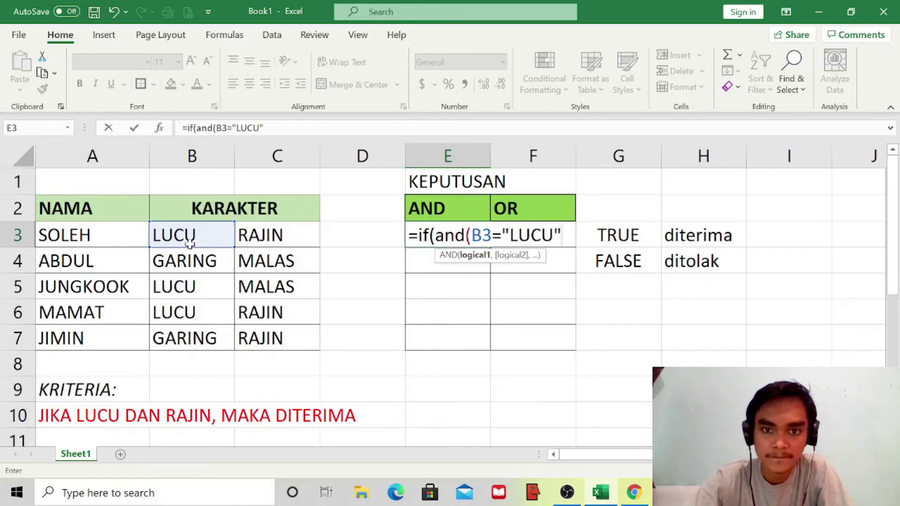
Add C3="RAJIN" as the second AND condition in the E3 formula and close the AND
text(,)
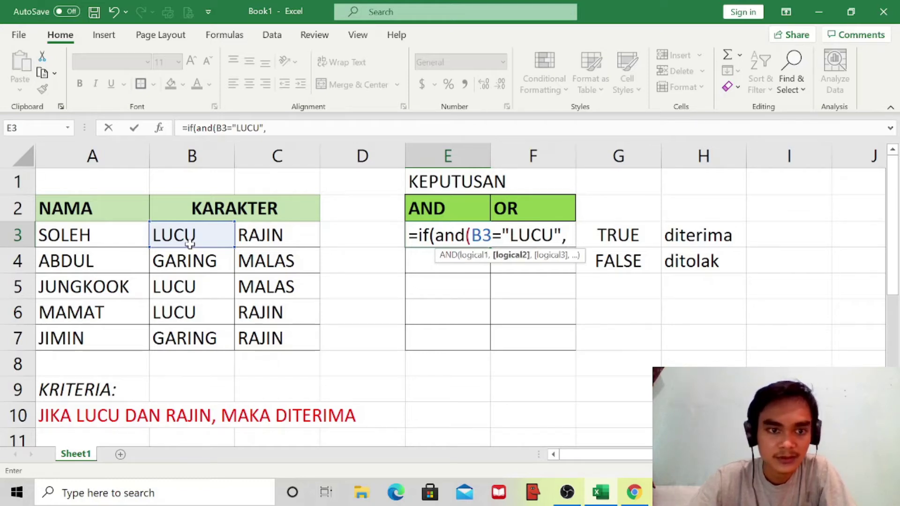
click(264, 241)
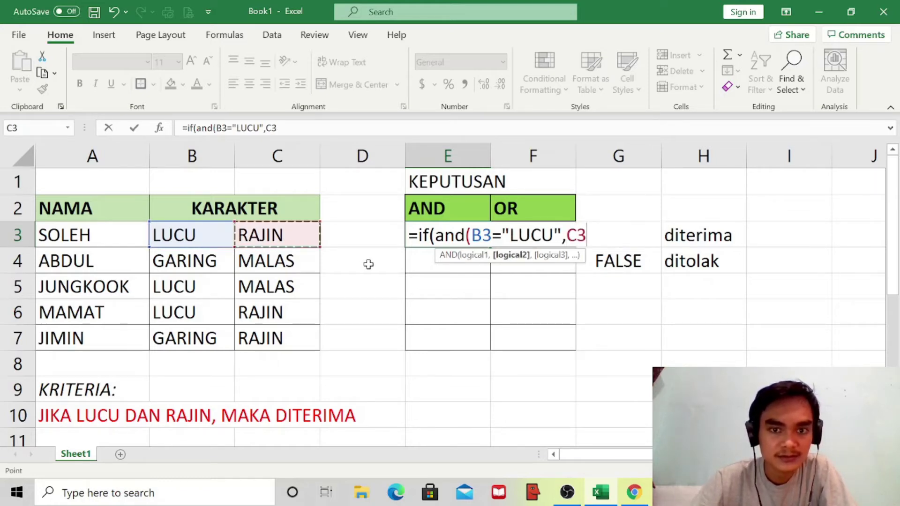
text(=")
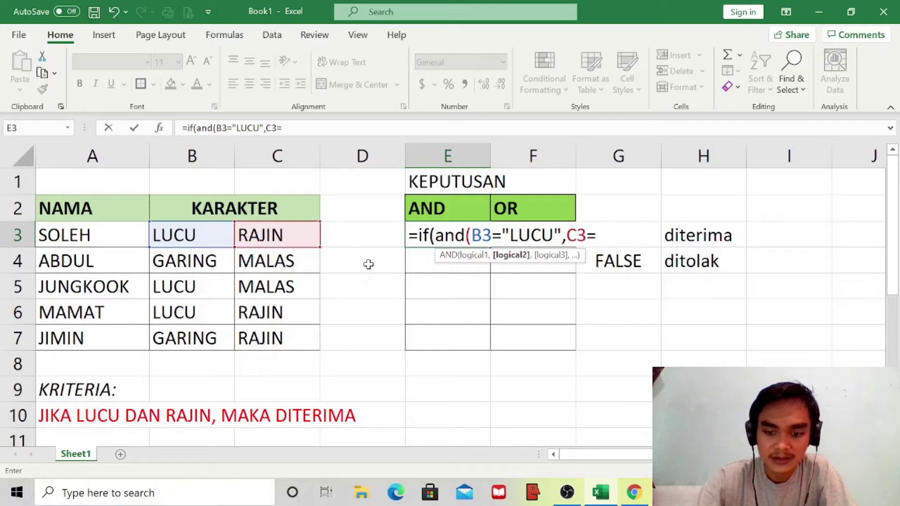
text(RAJ)
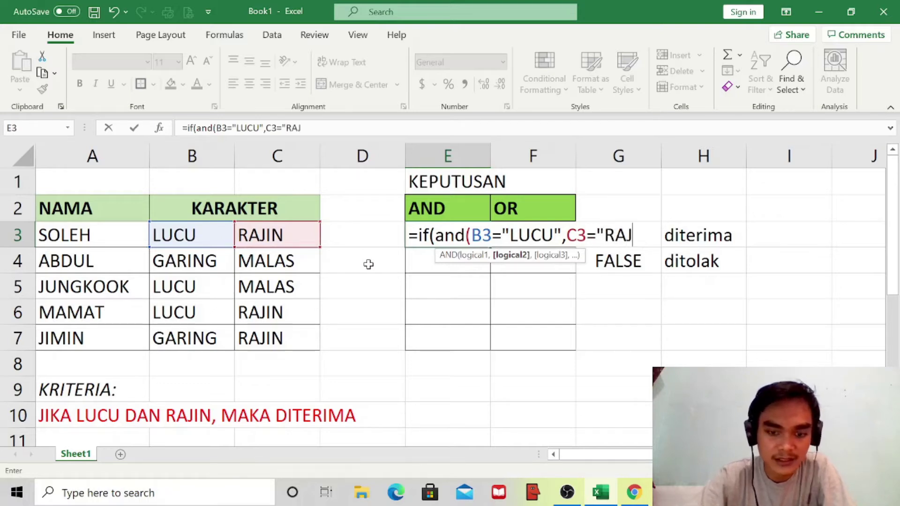
text(IN")
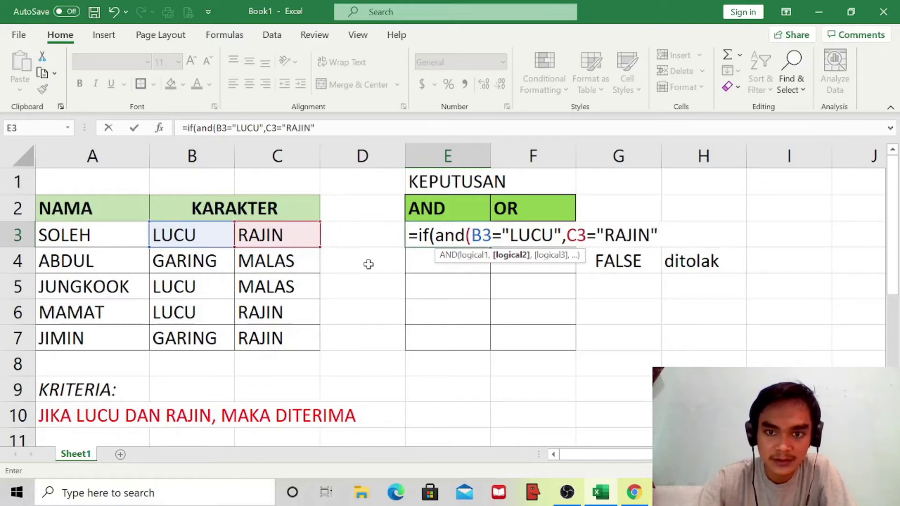
text())
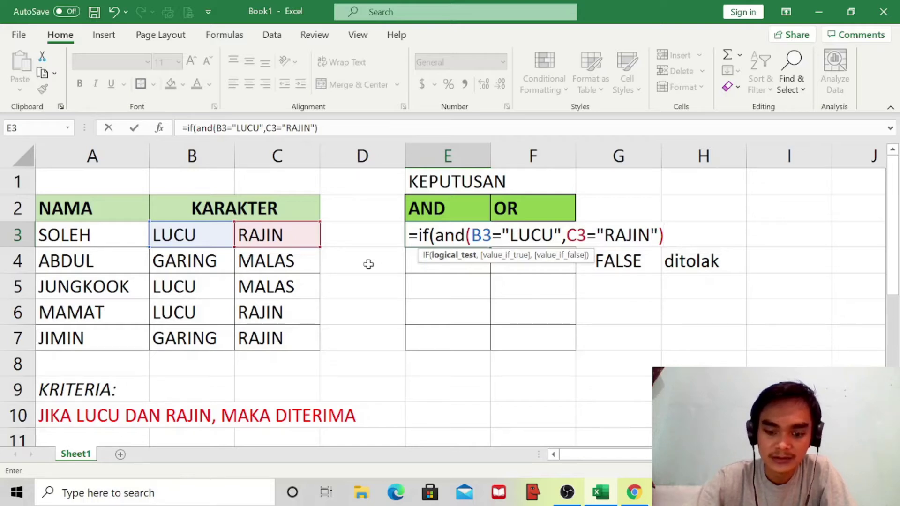
Complete the IF formula in E3 with "DITERIMA" as the true result and "DITOLAK" as the false result
text(,)
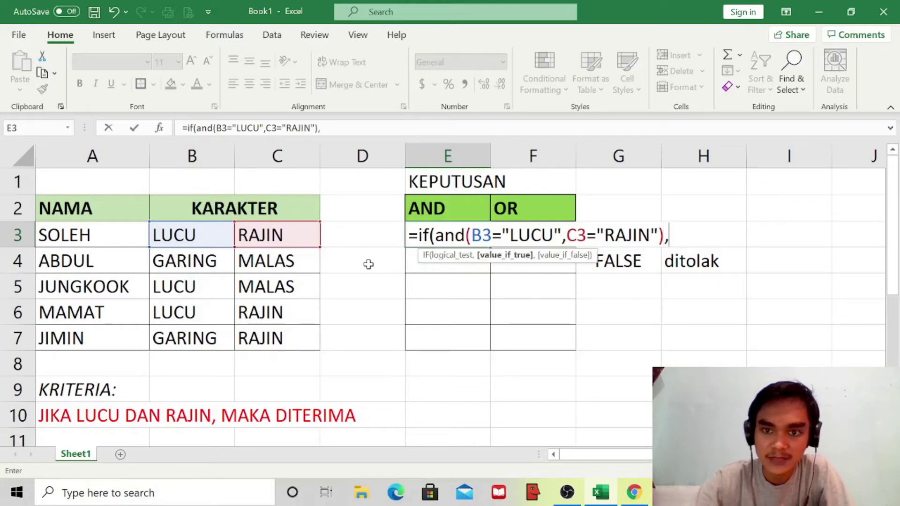
text(")
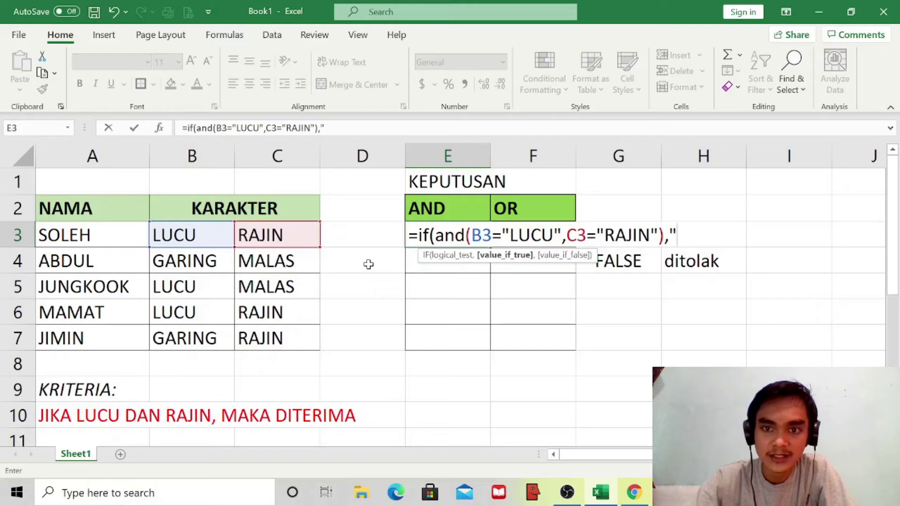
text(DITERIMA)
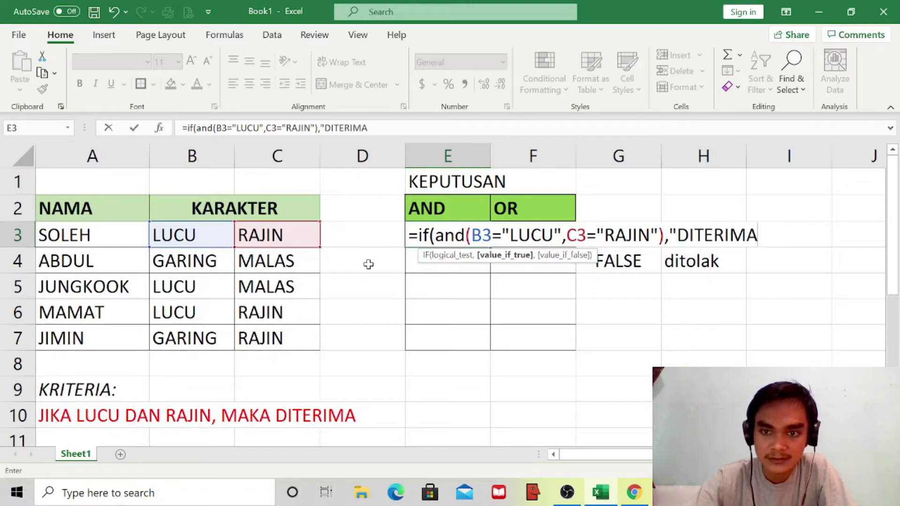
text(")
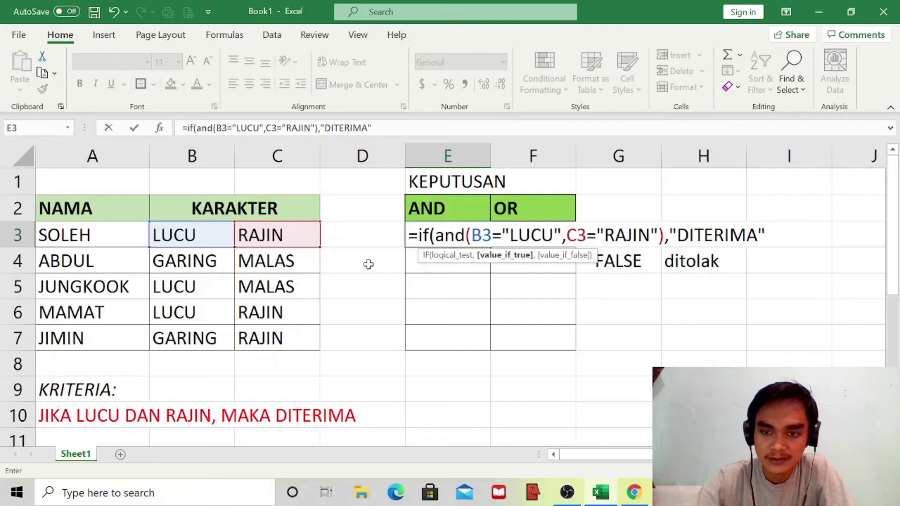
text(,)
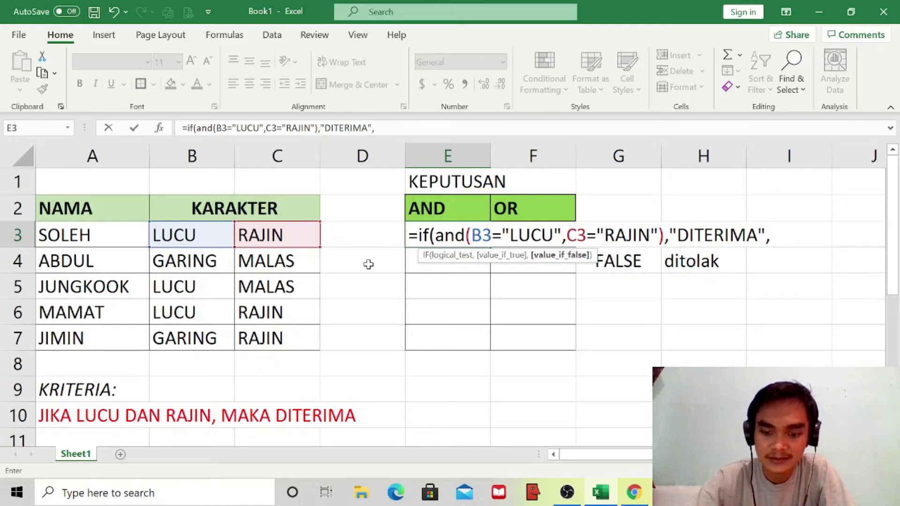
text("DITOLAK))
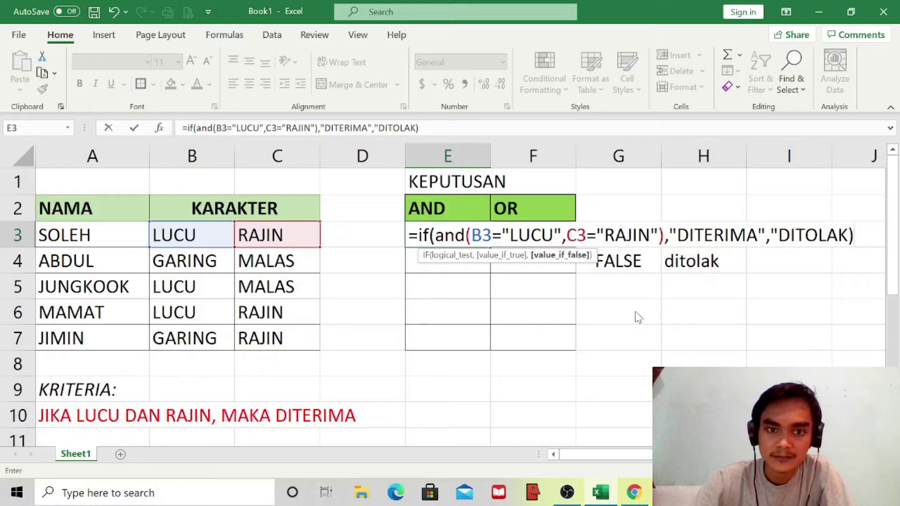
key(Return)
key(Return)
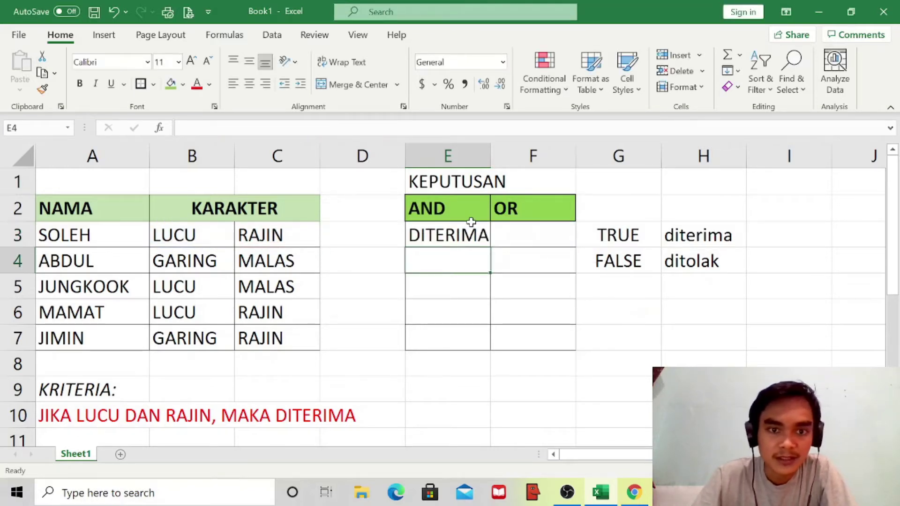
click(456, 233)
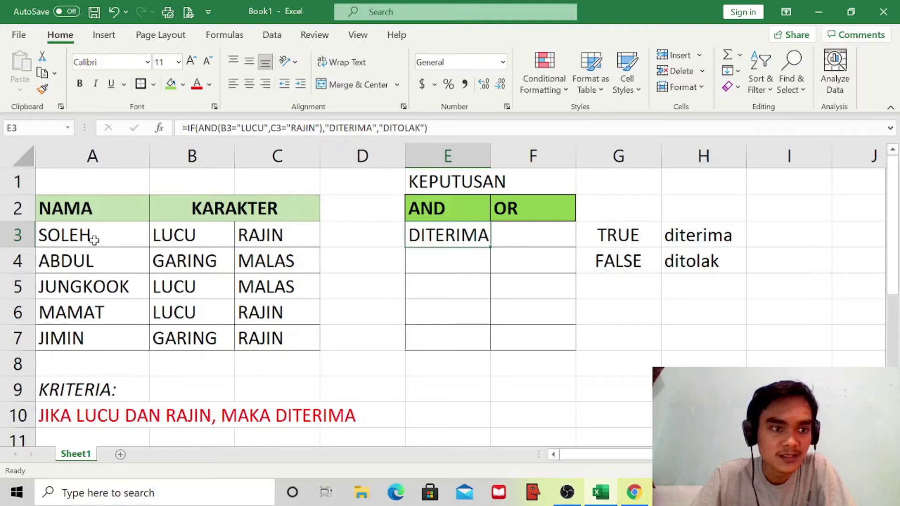
Copy the AND decision formula from E3 down through E7
click(172, 238)
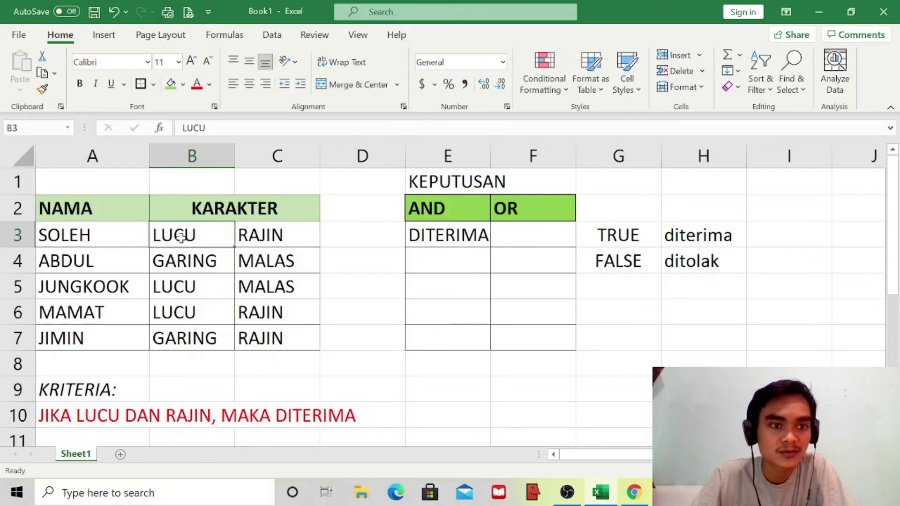
click(291, 241)
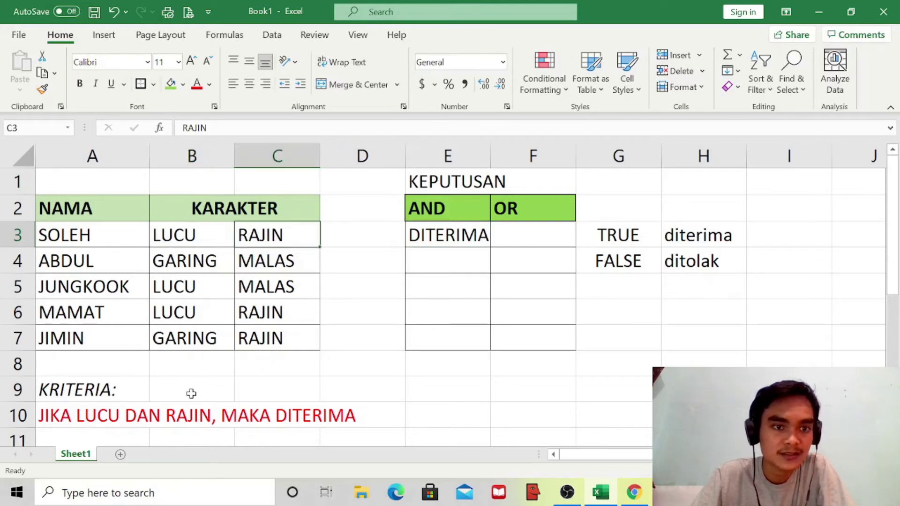
click(57, 420)
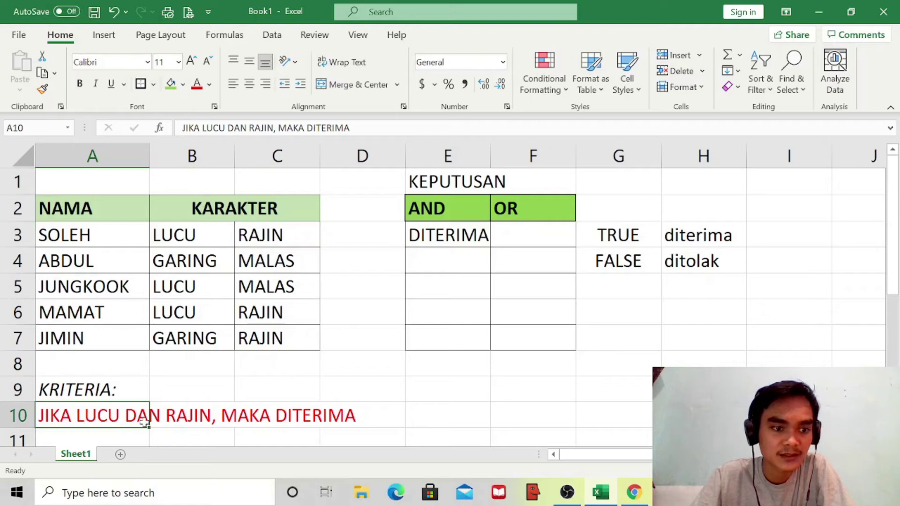
click(488, 237)
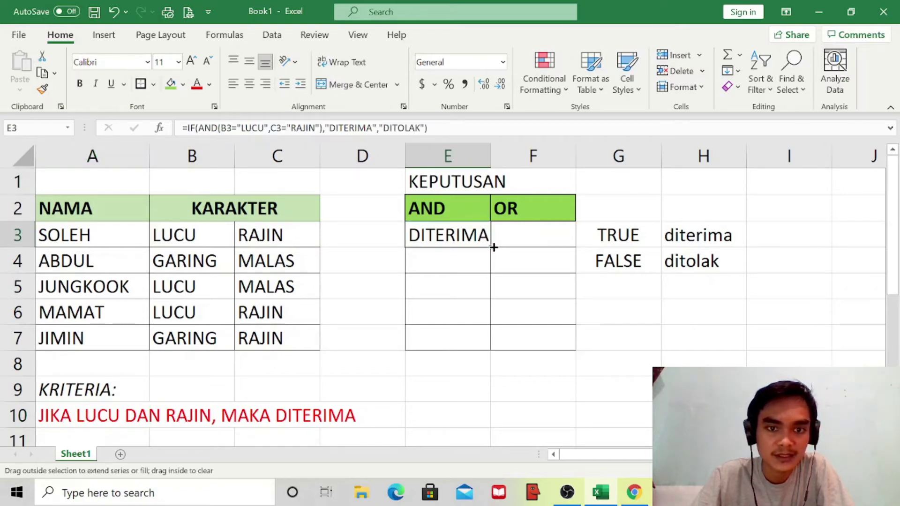
drag(493, 247, 481, 347)
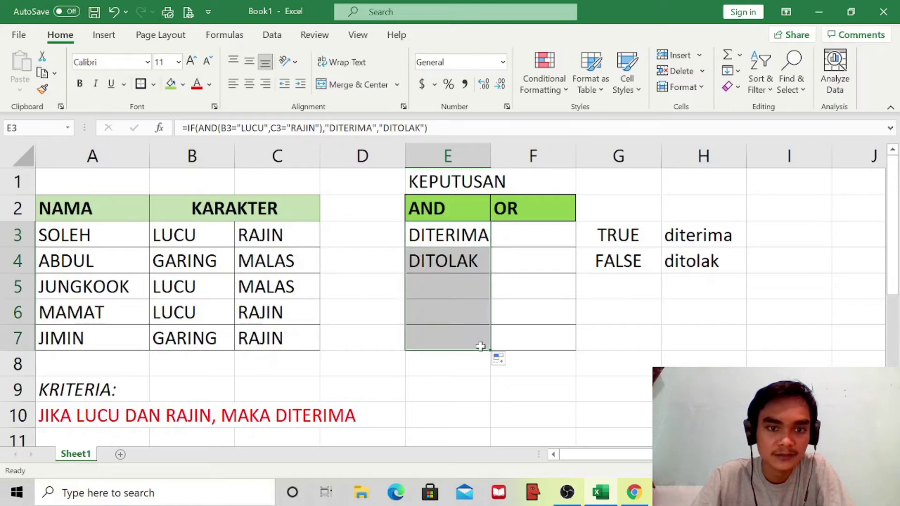
Check the AND decisions in E4 through E7 against each row's two character traits
click(451, 261)
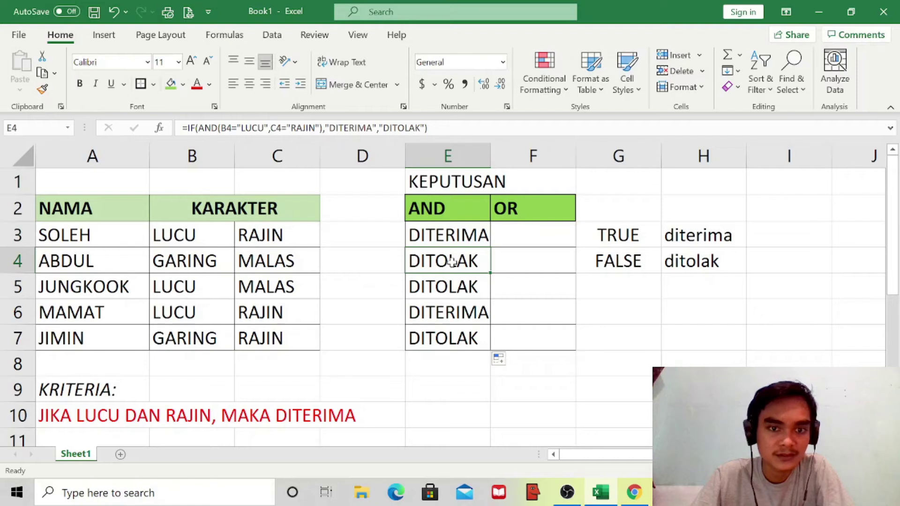
click(186, 266)
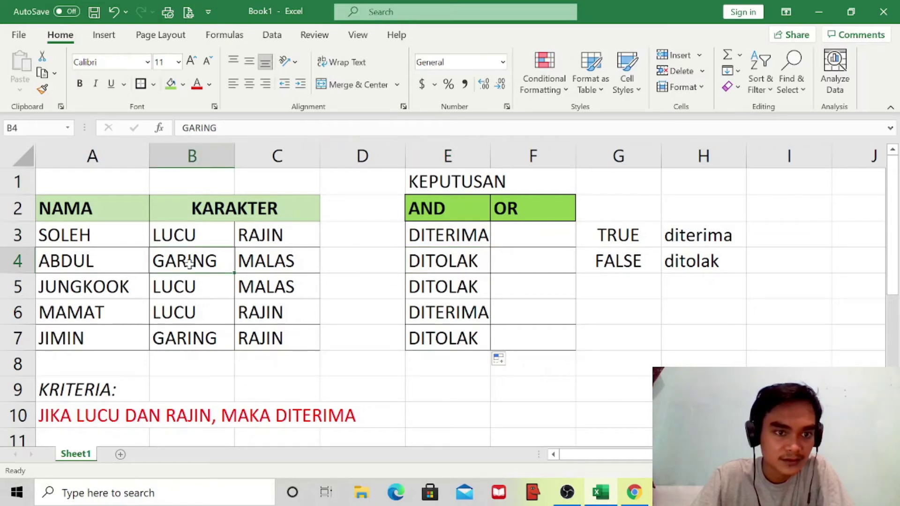
click(264, 265)
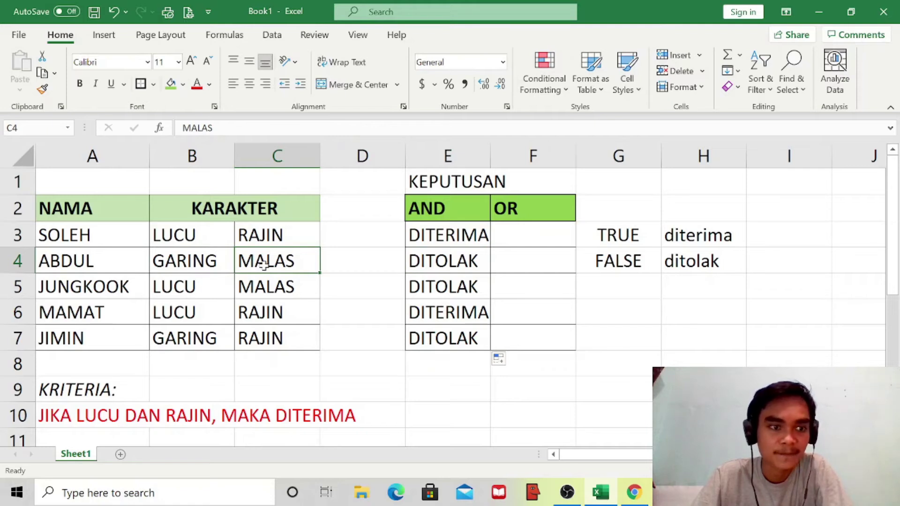
click(431, 290)
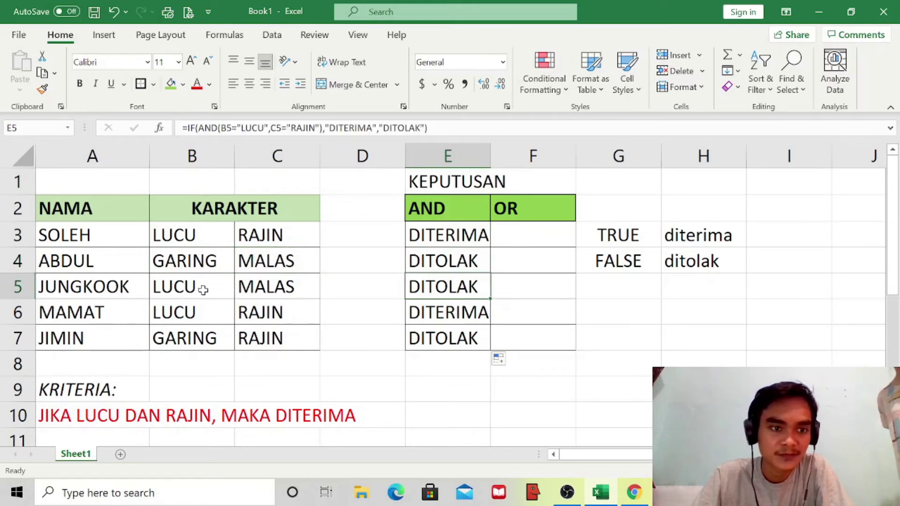
click(202, 290)
click(257, 288)
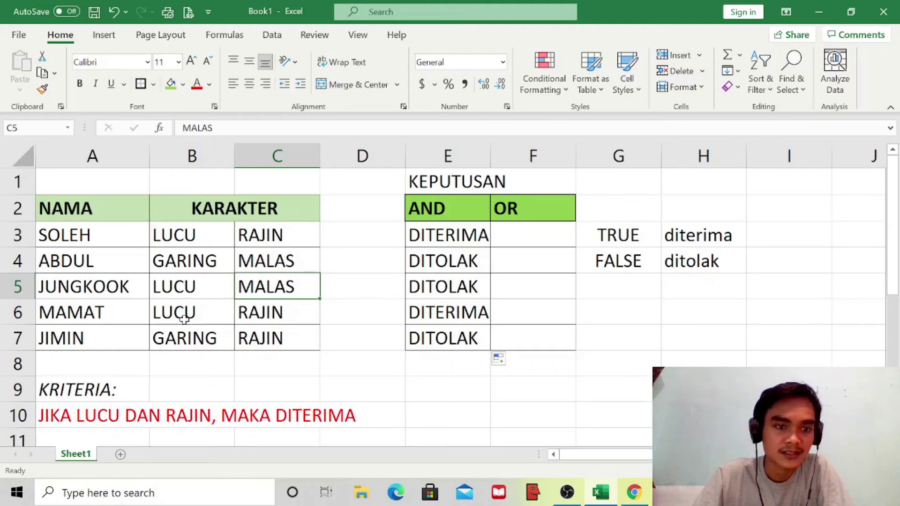
click(445, 315)
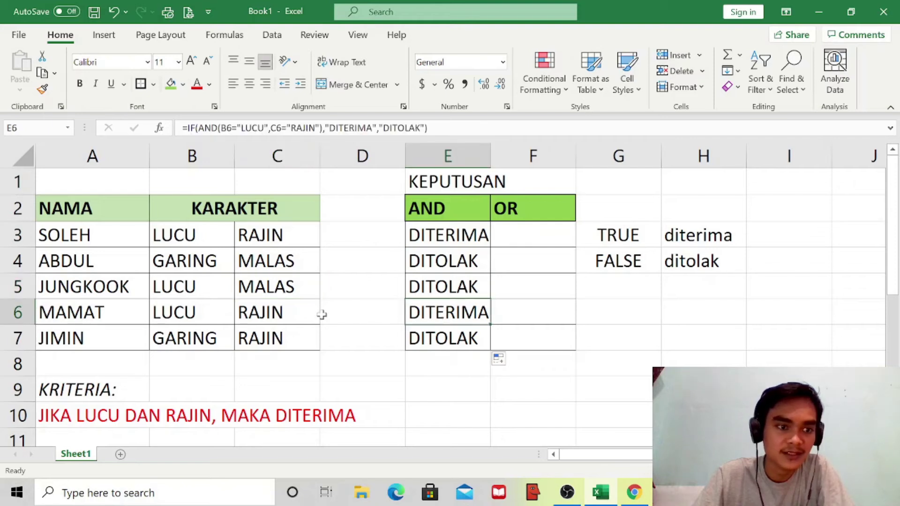
click(111, 319)
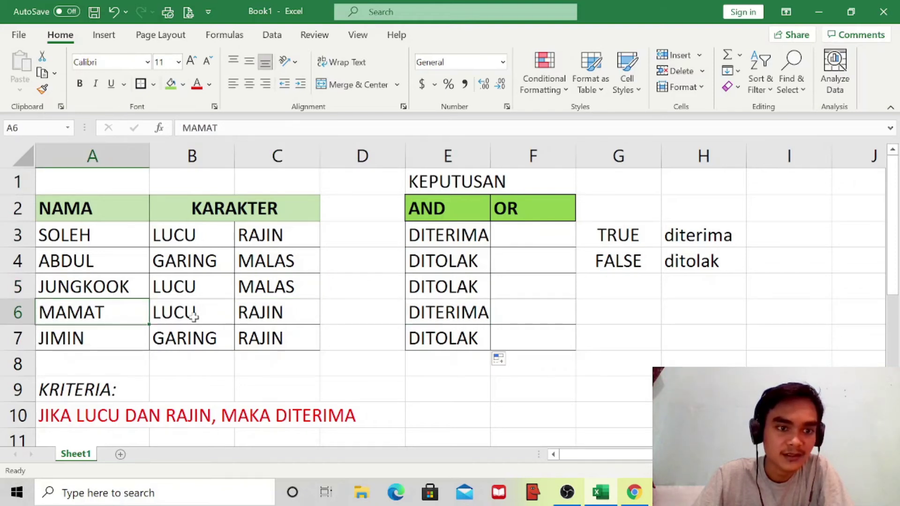
click(272, 313)
click(438, 316)
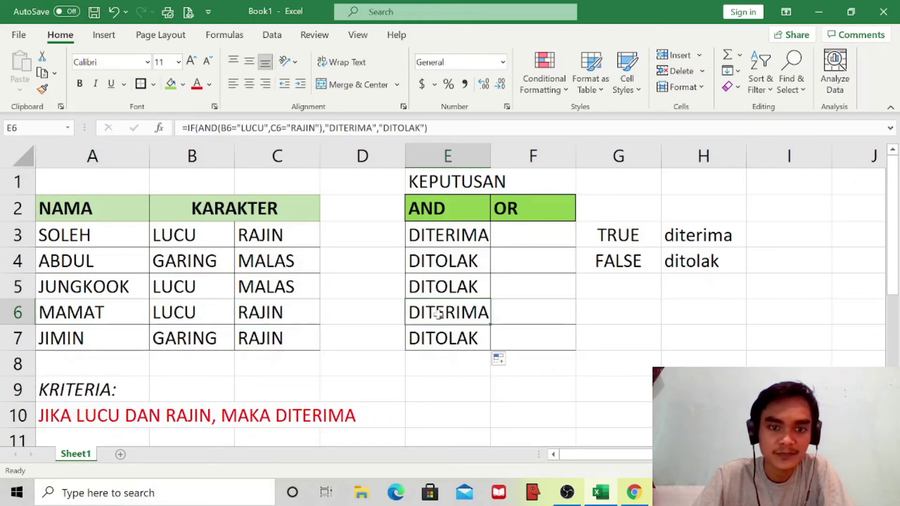
click(178, 344)
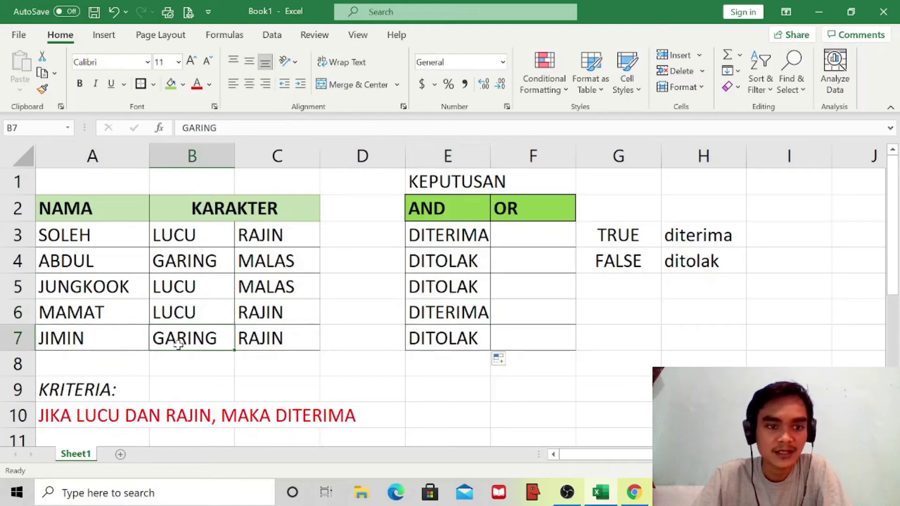
click(265, 348)
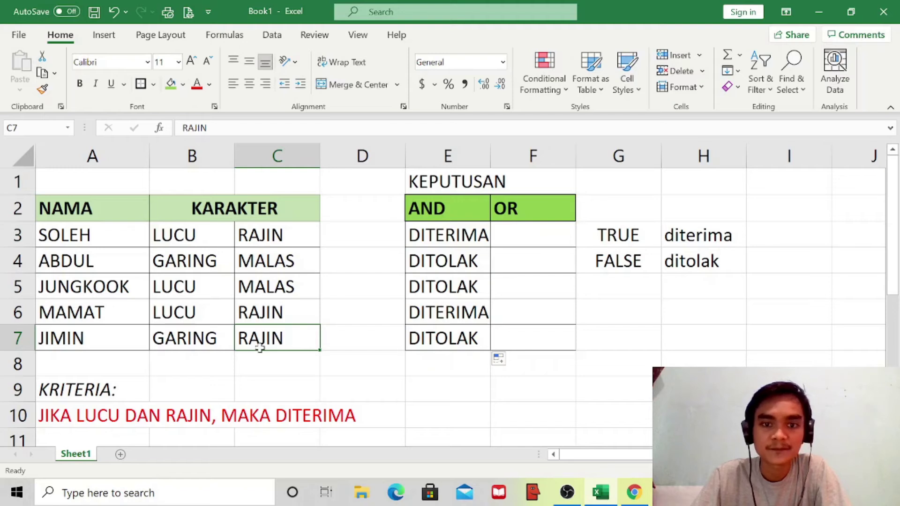
Widen column E slightly so the decision text fits inside its cells
drag(491, 156, 511, 158)
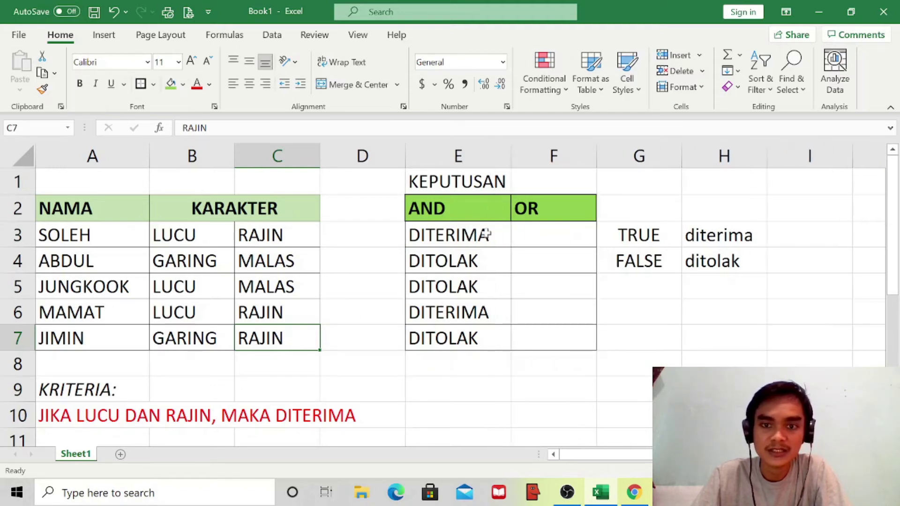
drag(619, 227, 627, 259)
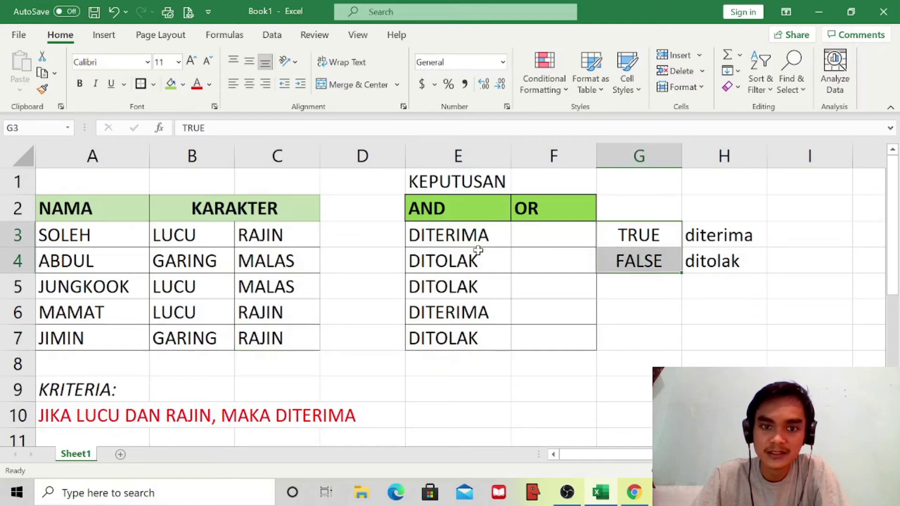
click(458, 234)
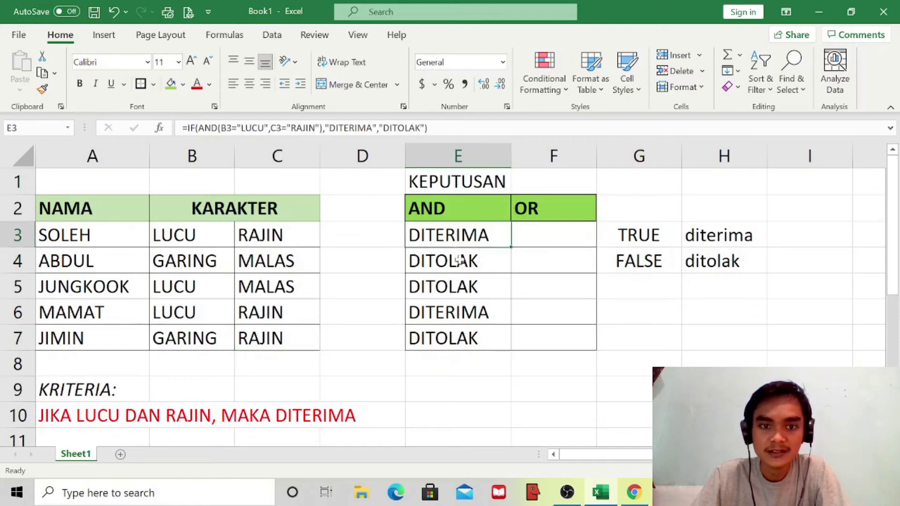
click(461, 259)
click(649, 304)
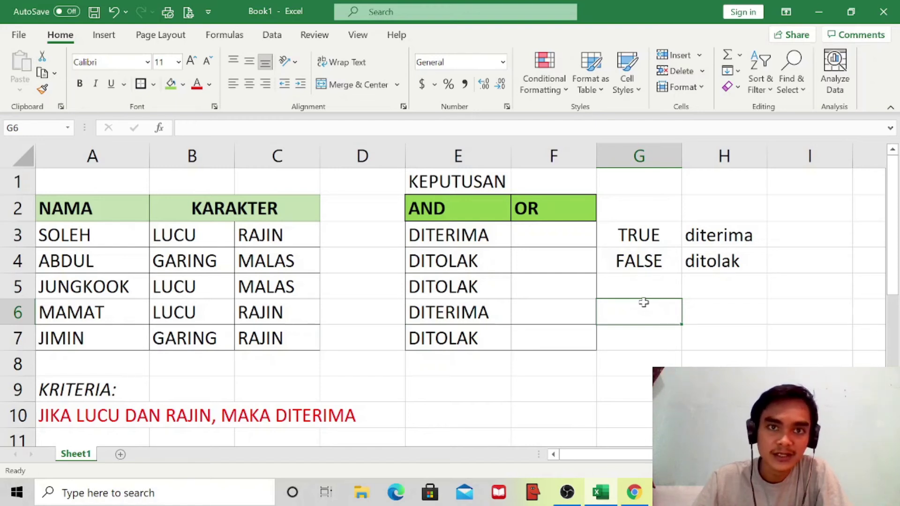
Begin a formula in F3, the first cell of the OR decision column
click(557, 236)
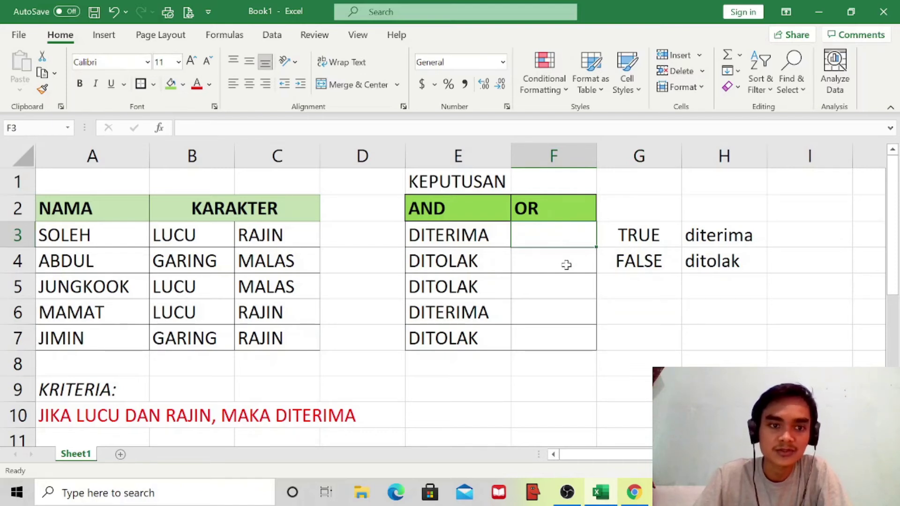
text(=)
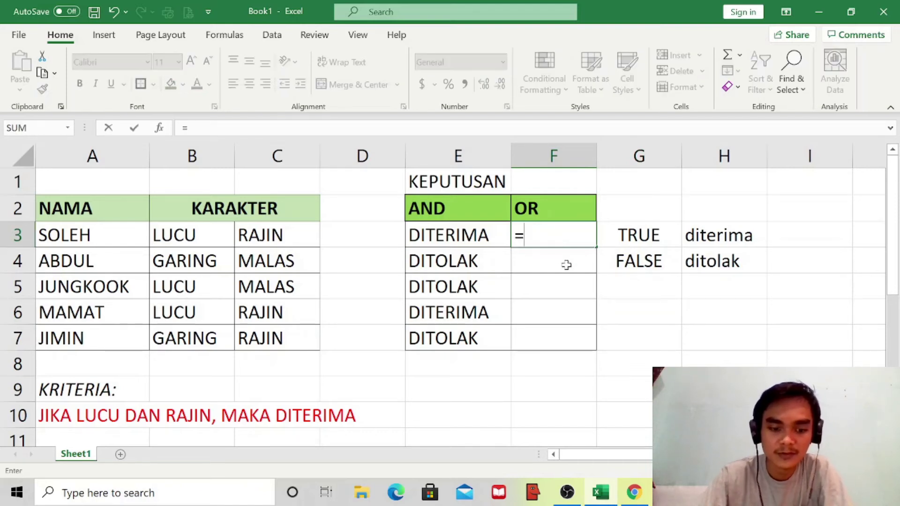
text(OR()
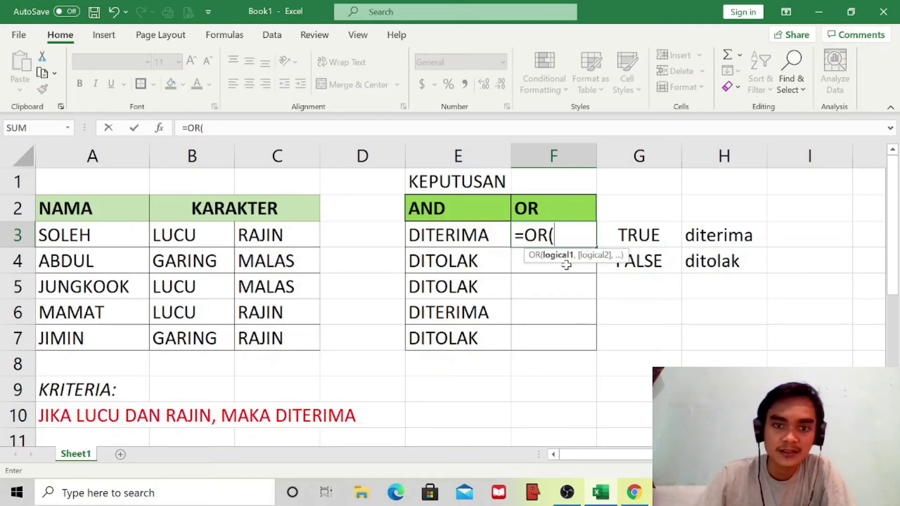
key(BackSpace)
key(BackSpace)
key(BackSpace)
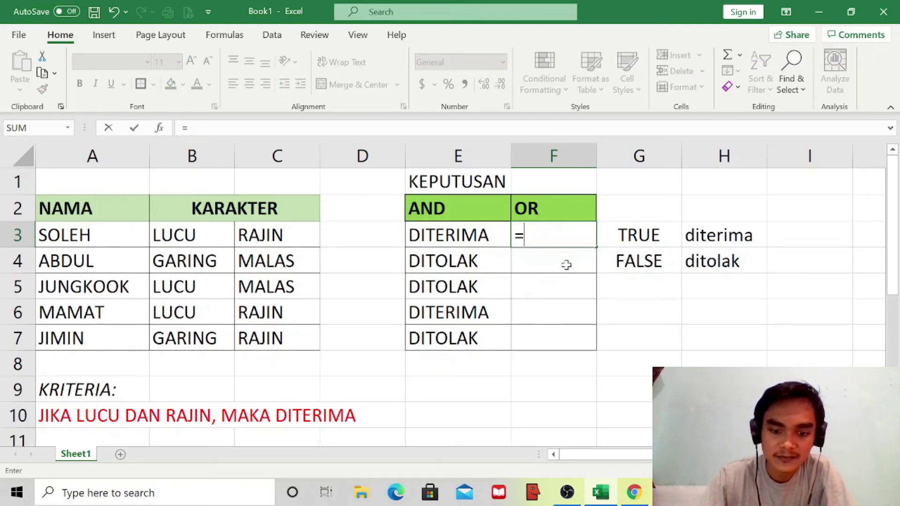
Build an IF with a nested OR in the F3 formula, using B3="LUCU" as the first condition
text(IF(OR)
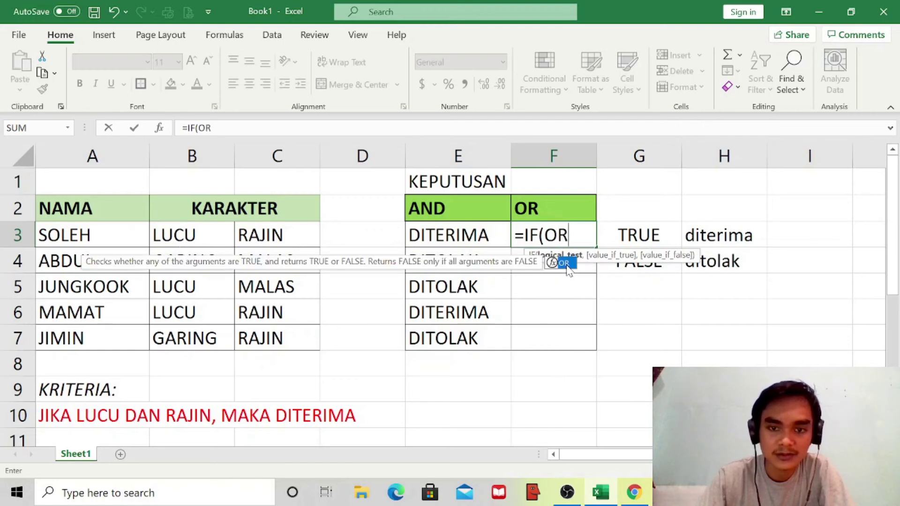
text(()
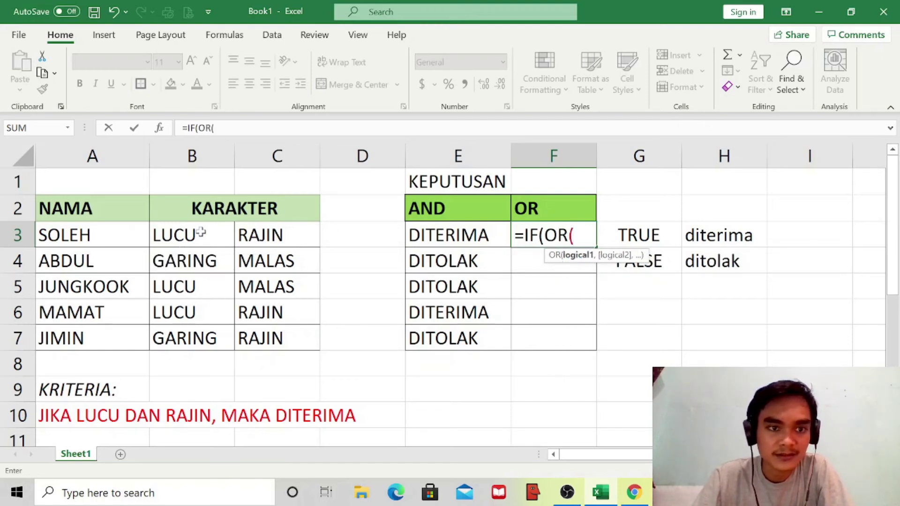
click(200, 232)
text(=")
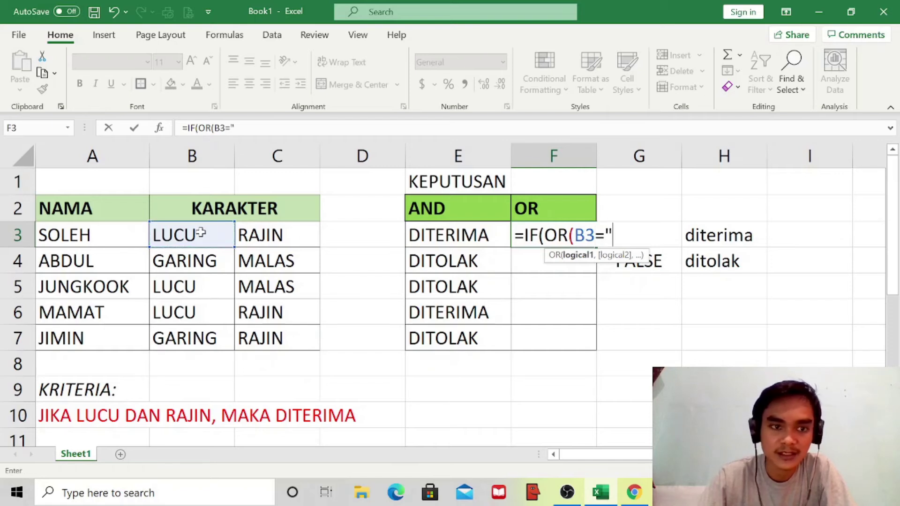
text(LUCU")
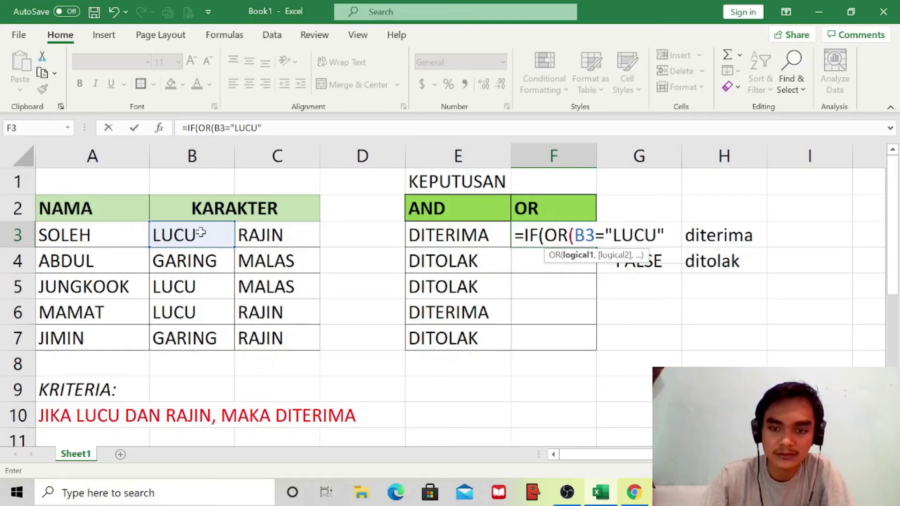
text(,)
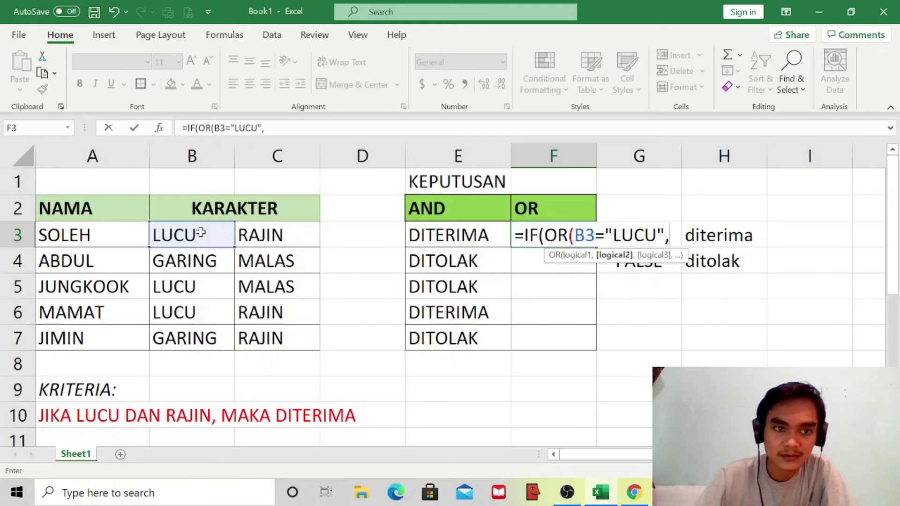
Add C3="RAJIN" as the second OR condition in the F3 formula and close the OR
click(271, 234)
text(="RAJIN)
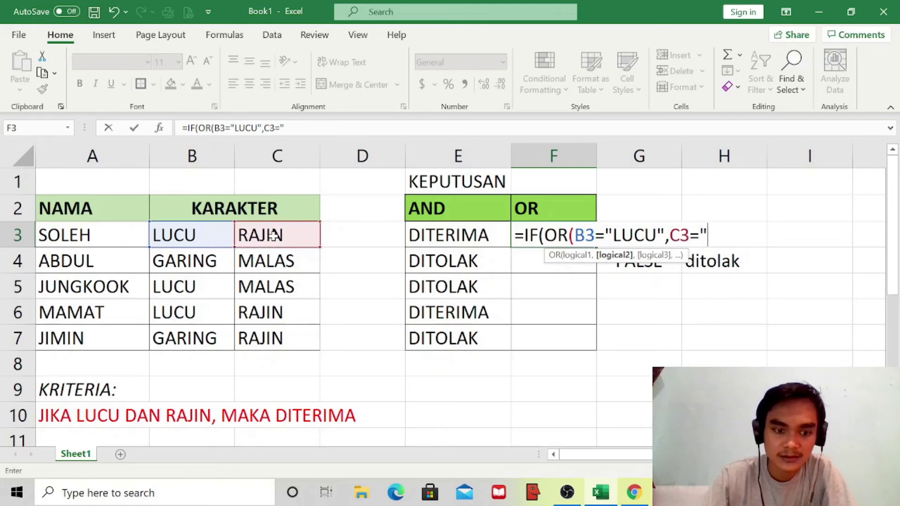
text(")
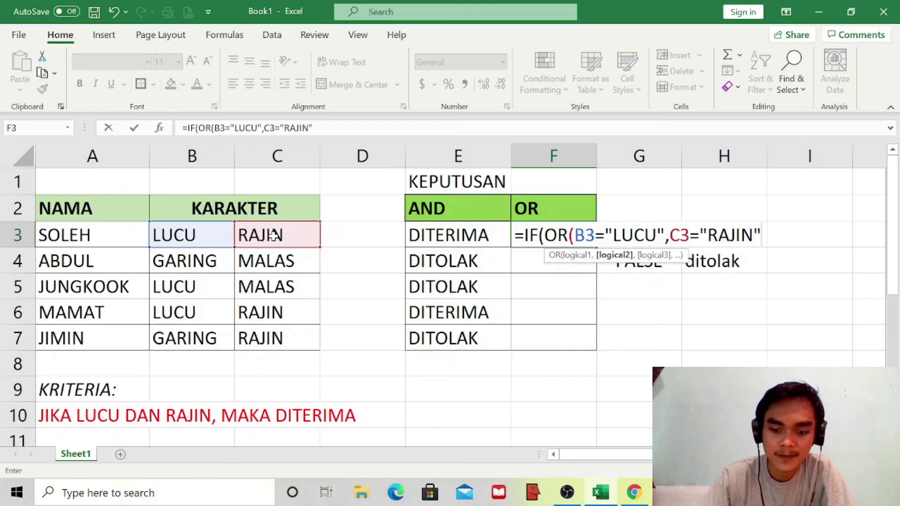
text())
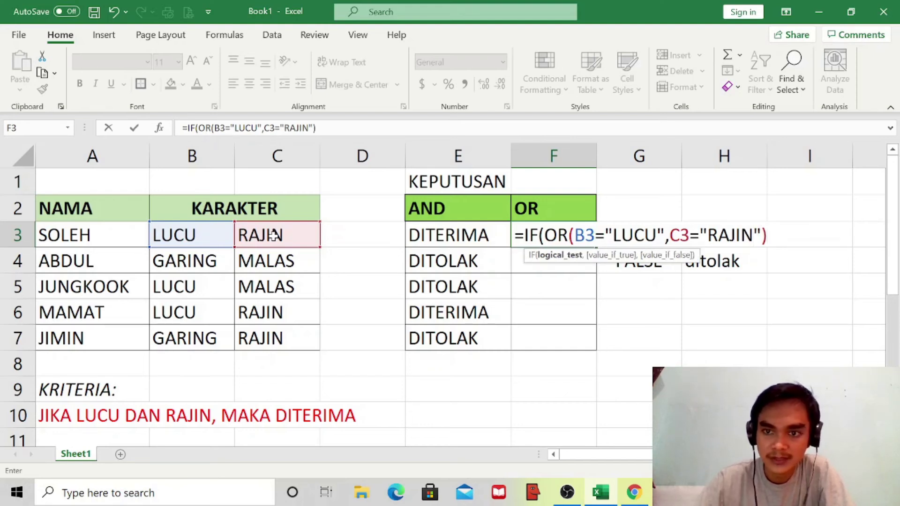
Complete the F3 formula with "DITERIMA" if true and "DITOLAK" if false, and widen column F slightly to fit the decision text
text(,"DI)
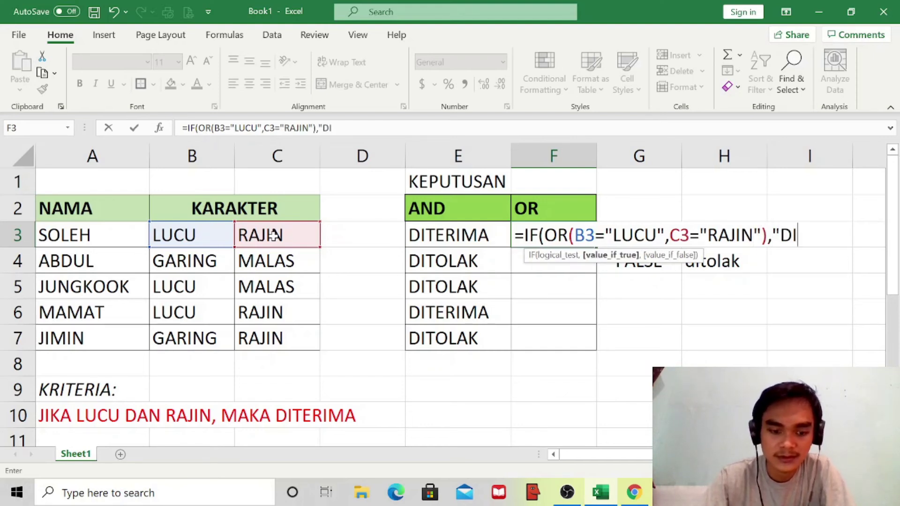
text(T ERIMA)
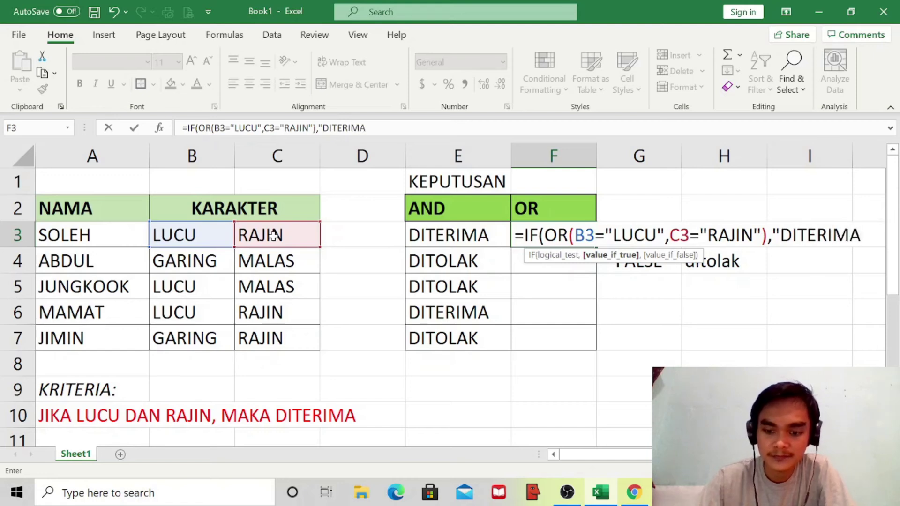
text(",")
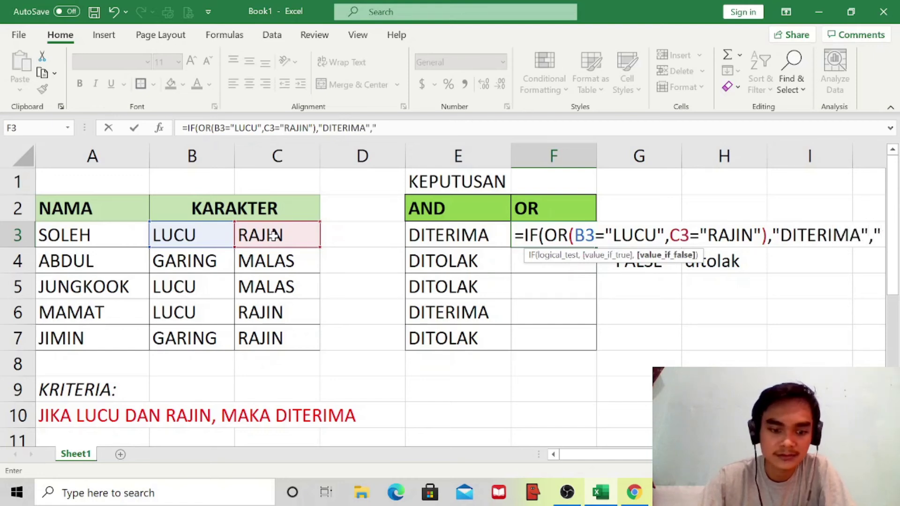
text(DITOLAK)
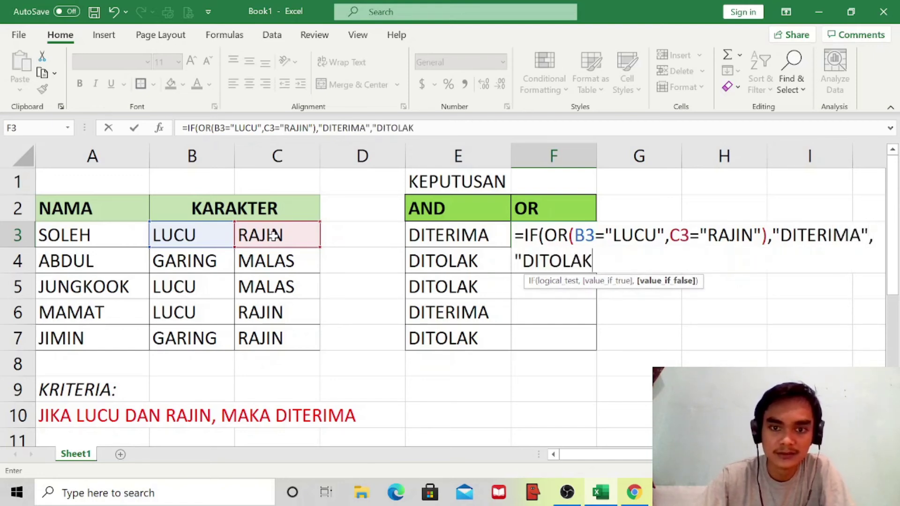
text("))
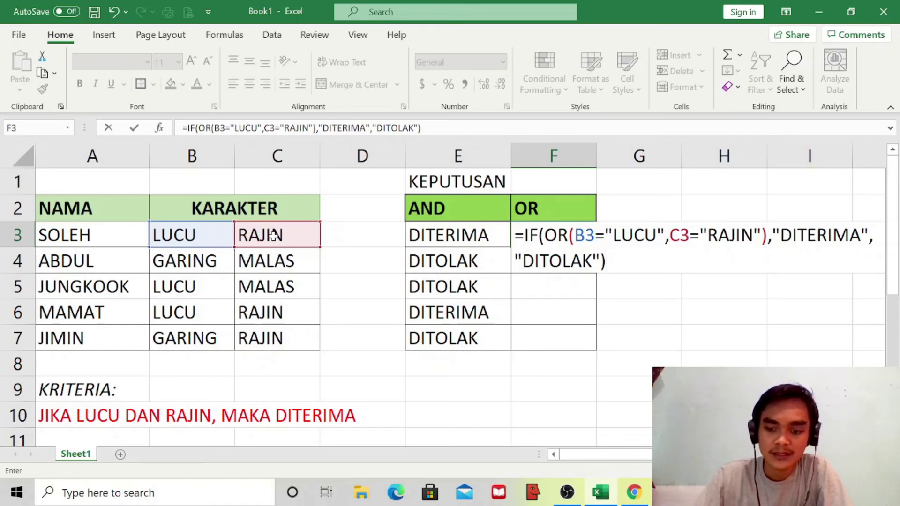
key(Return)
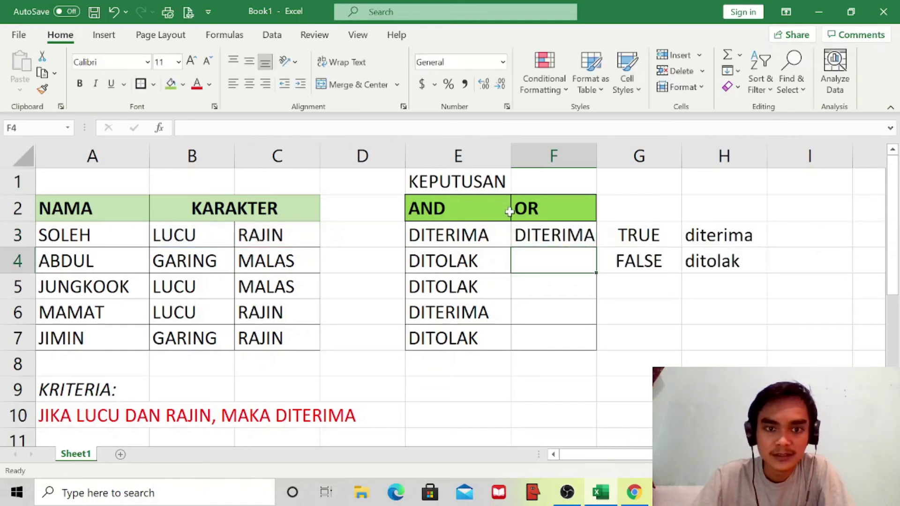
drag(596, 155, 613, 155)
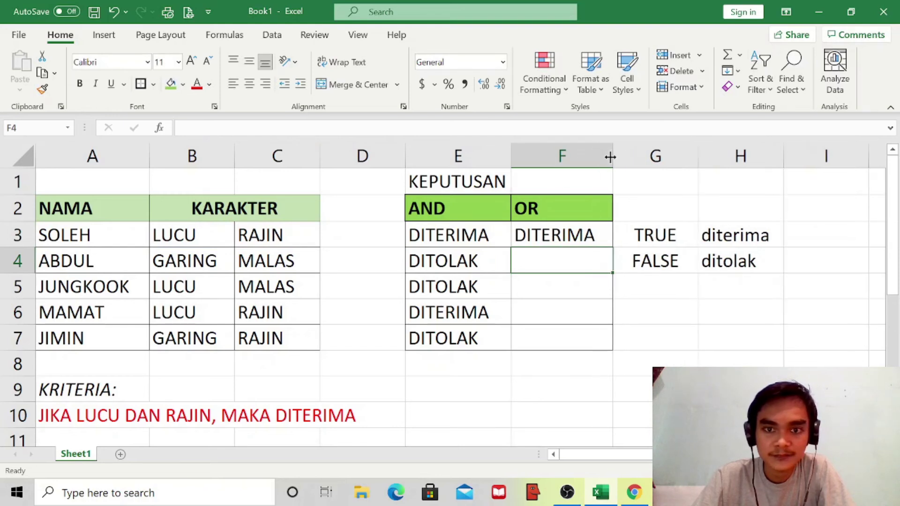
Compare the F3 decision with the traits in B3 and C3 and the criterion in A10, and fill the formula down to F7
click(568, 226)
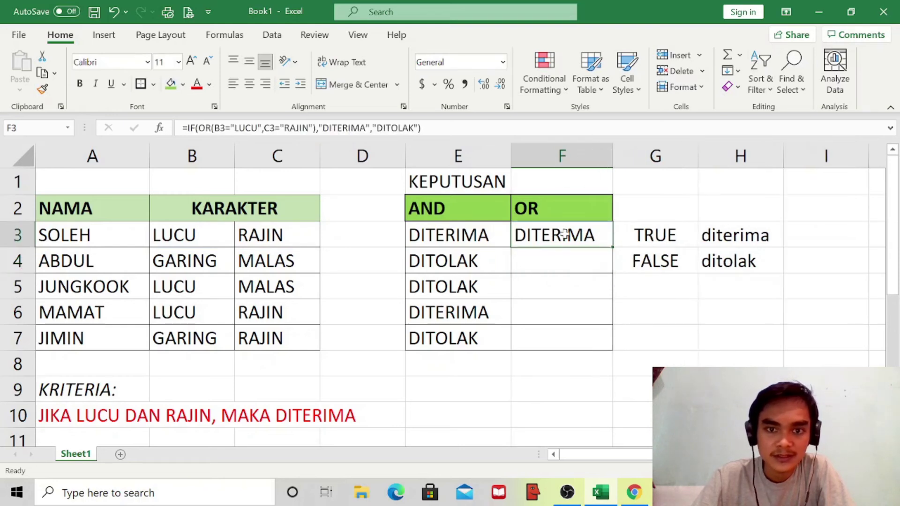
click(175, 239)
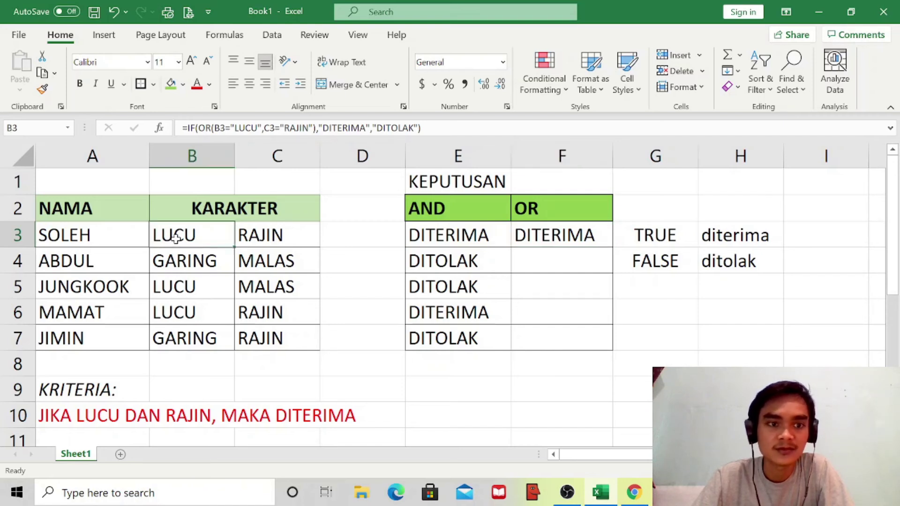
click(281, 236)
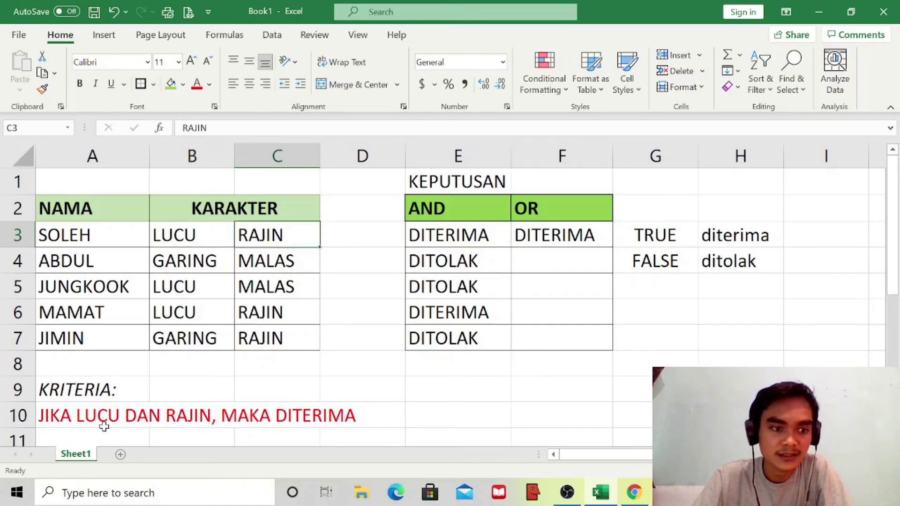
click(133, 423)
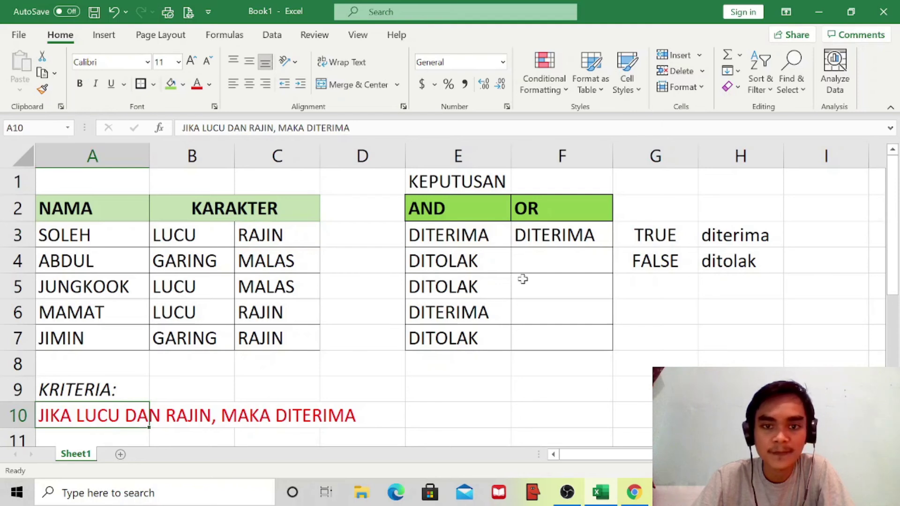
click(544, 267)
click(602, 239)
drag(614, 250, 603, 346)
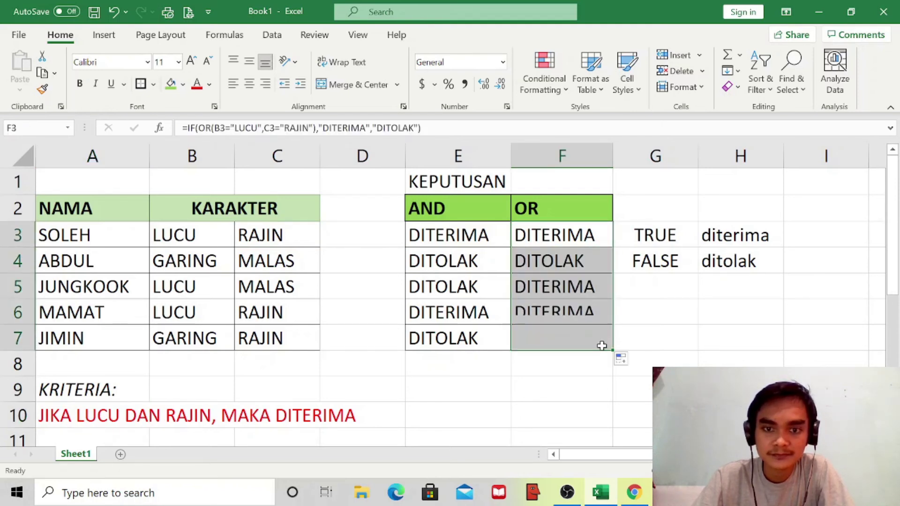
Check the OR decisions in F4 through F7 row by row against each person's traits in columns B and C
click(558, 261)
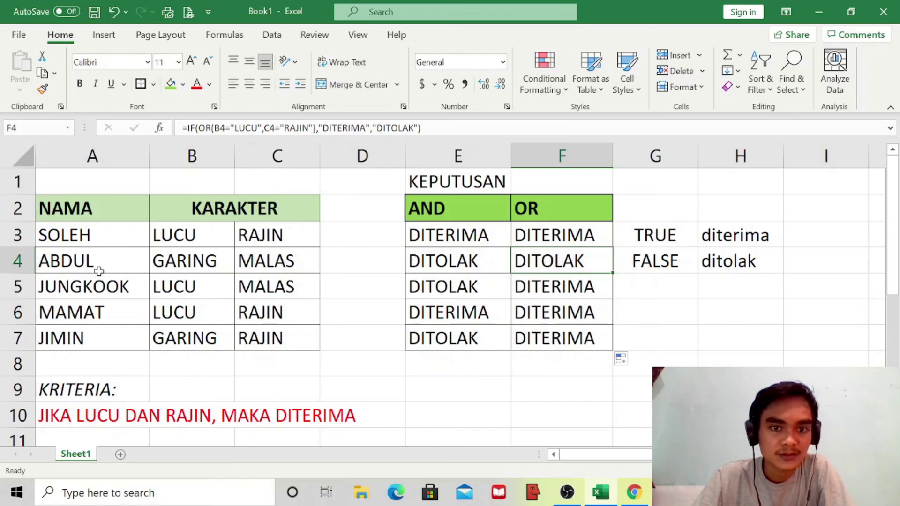
click(182, 262)
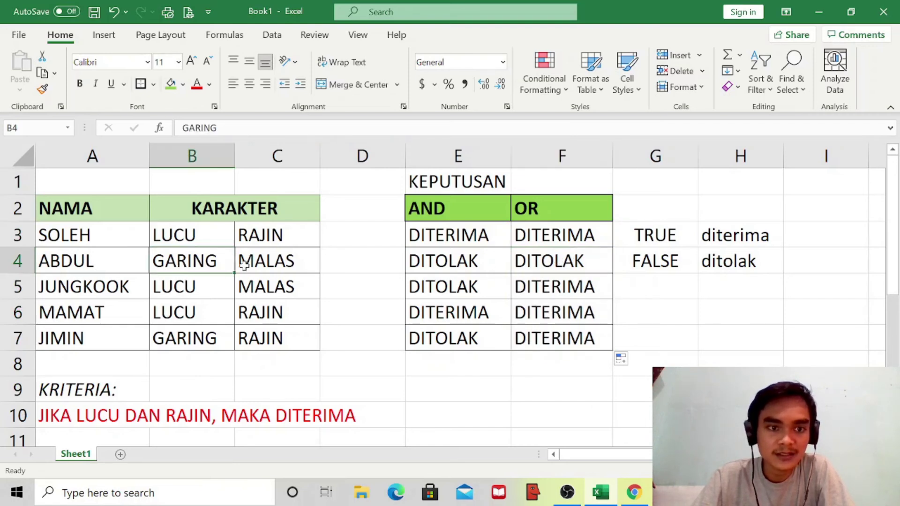
click(249, 265)
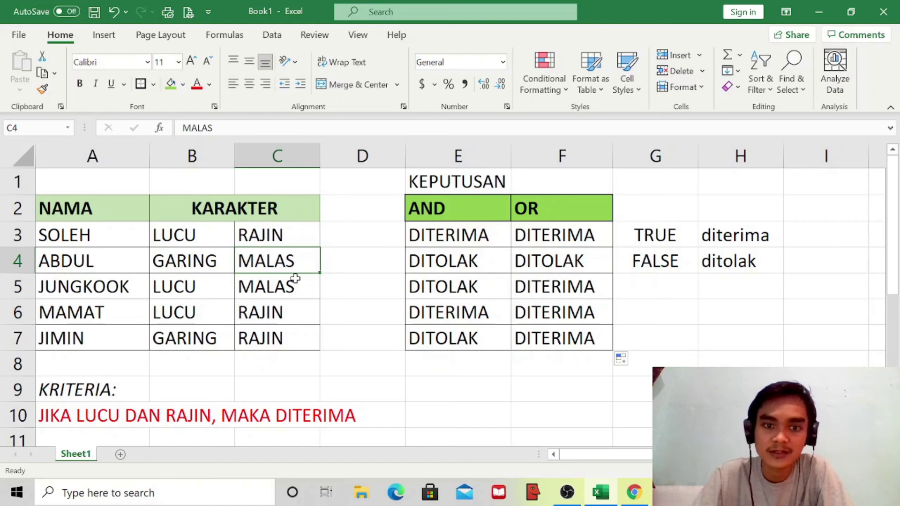
click(567, 266)
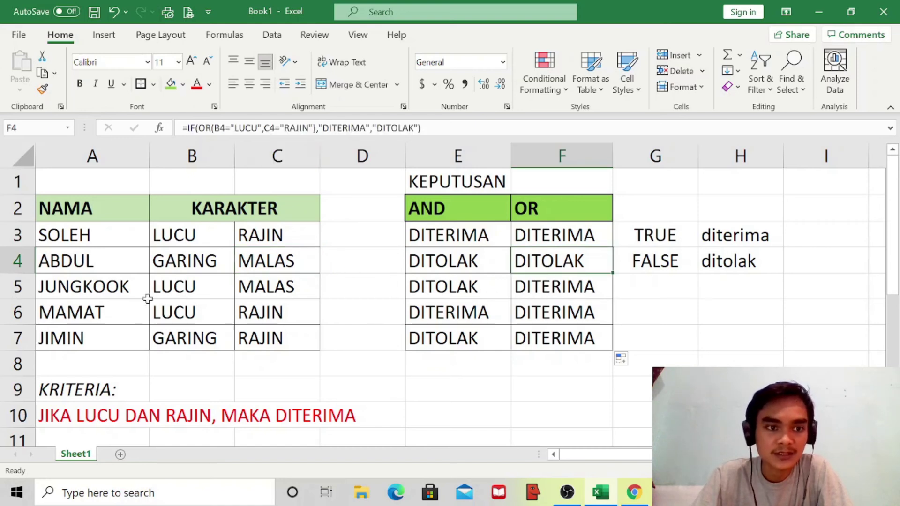
click(167, 288)
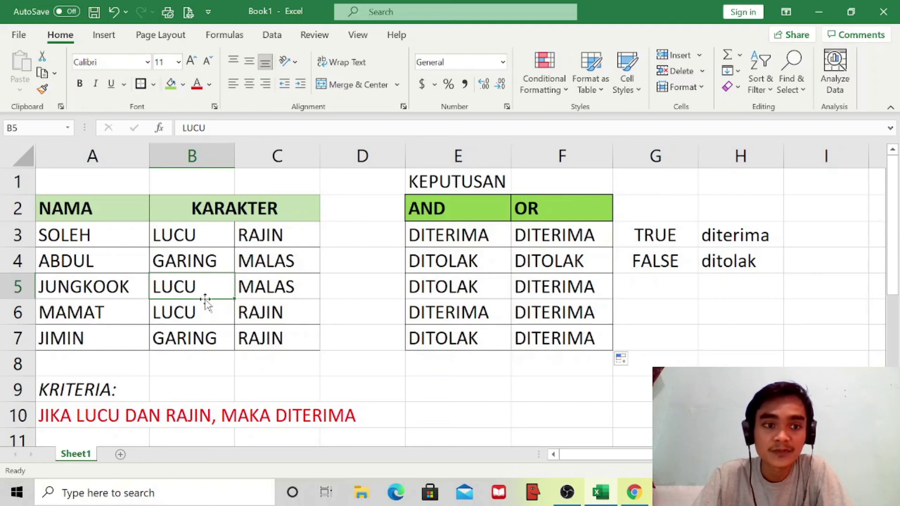
click(536, 291)
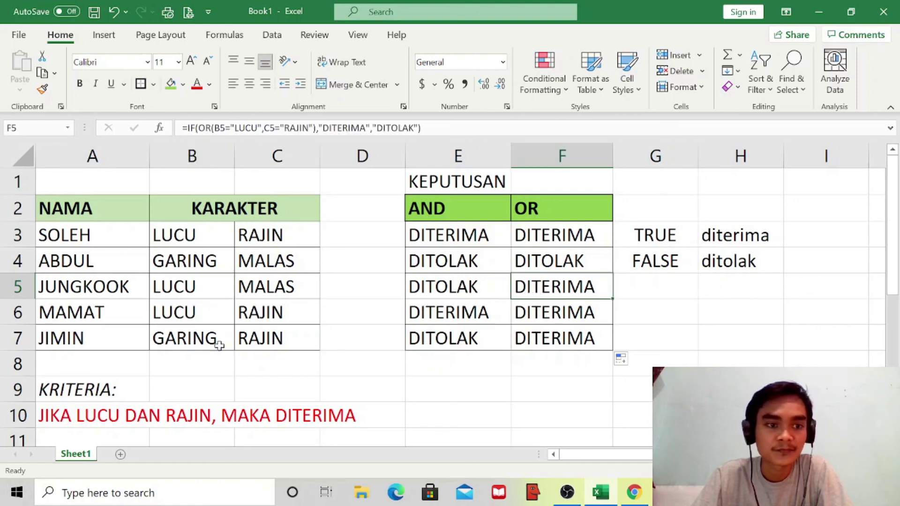
click(187, 322)
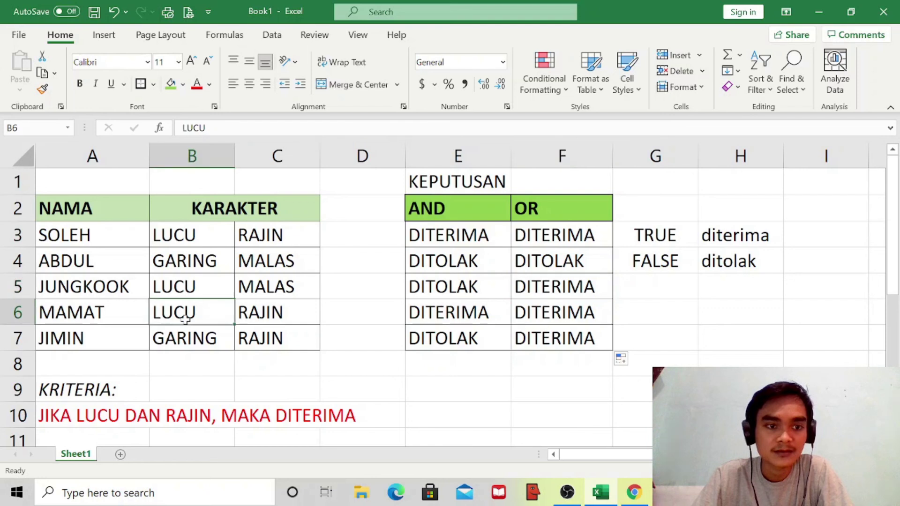
click(272, 312)
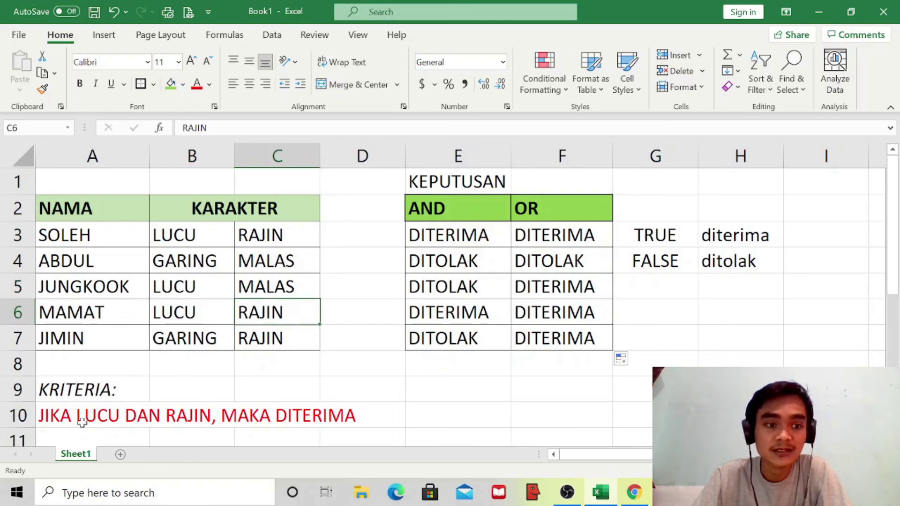
click(543, 309)
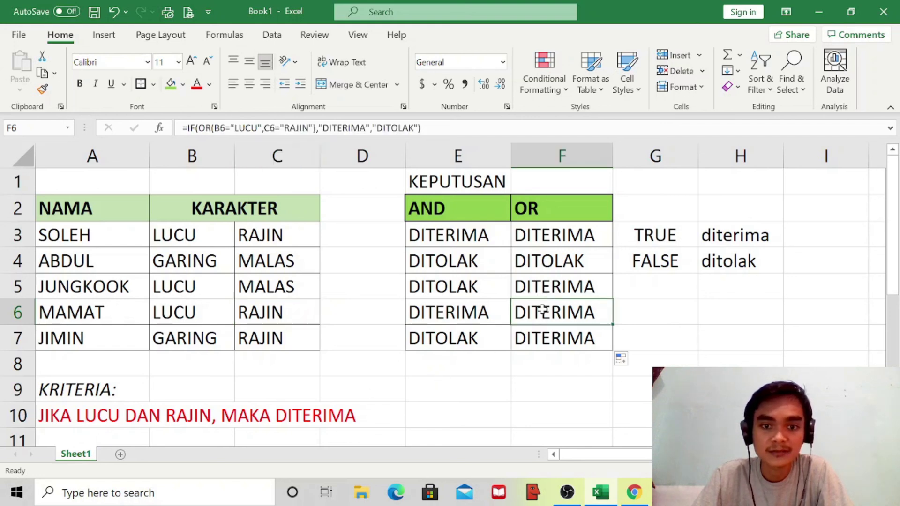
click(188, 351)
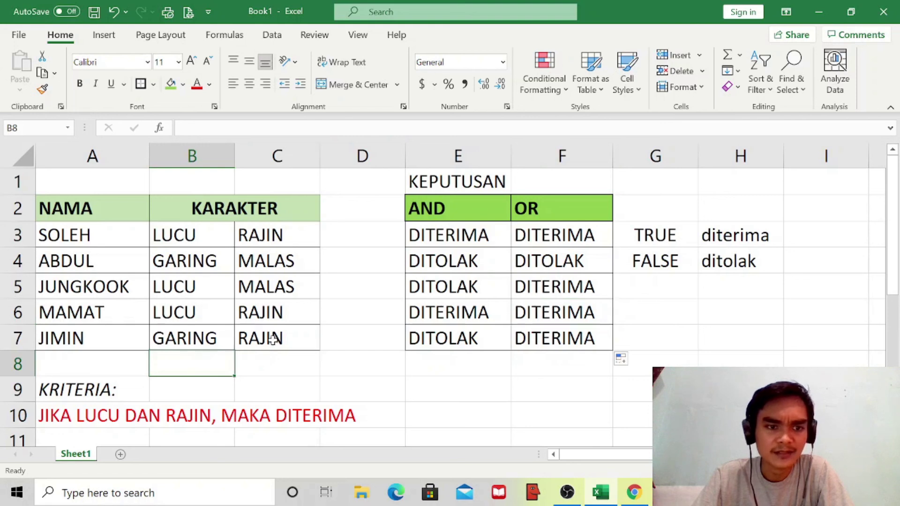
click(275, 338)
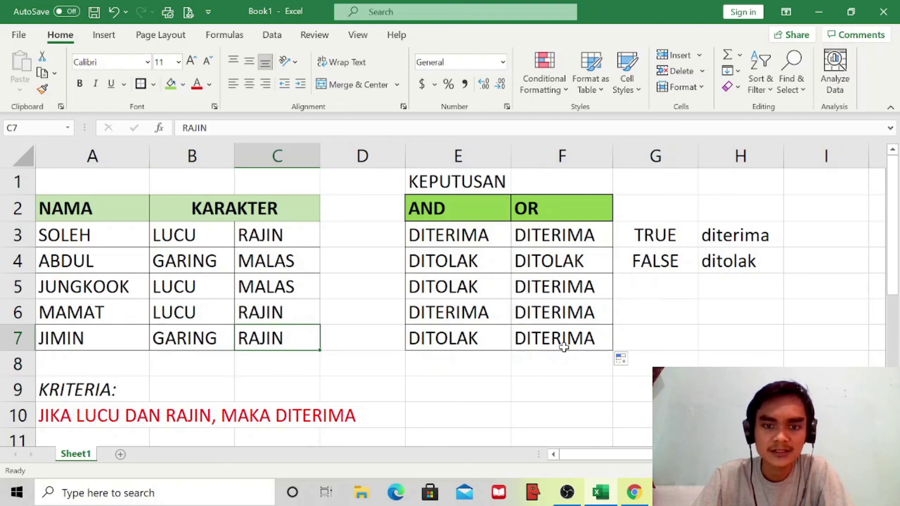
click(561, 345)
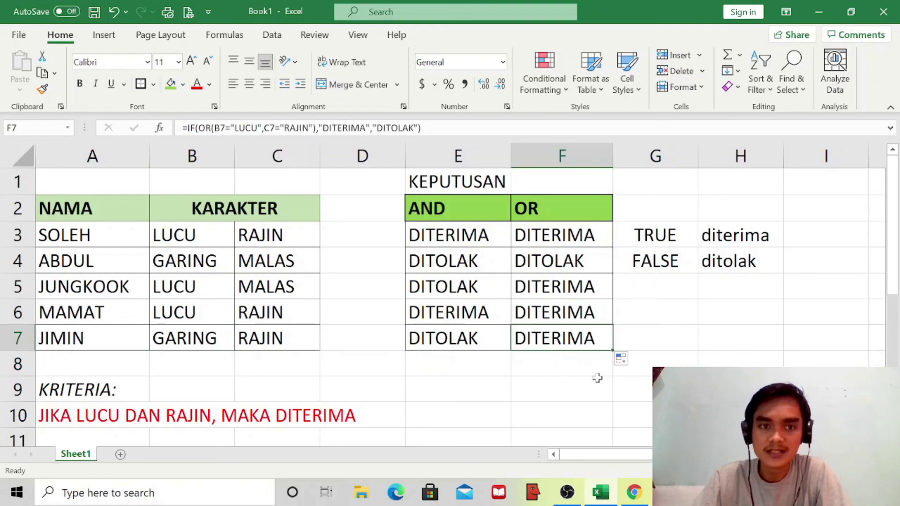